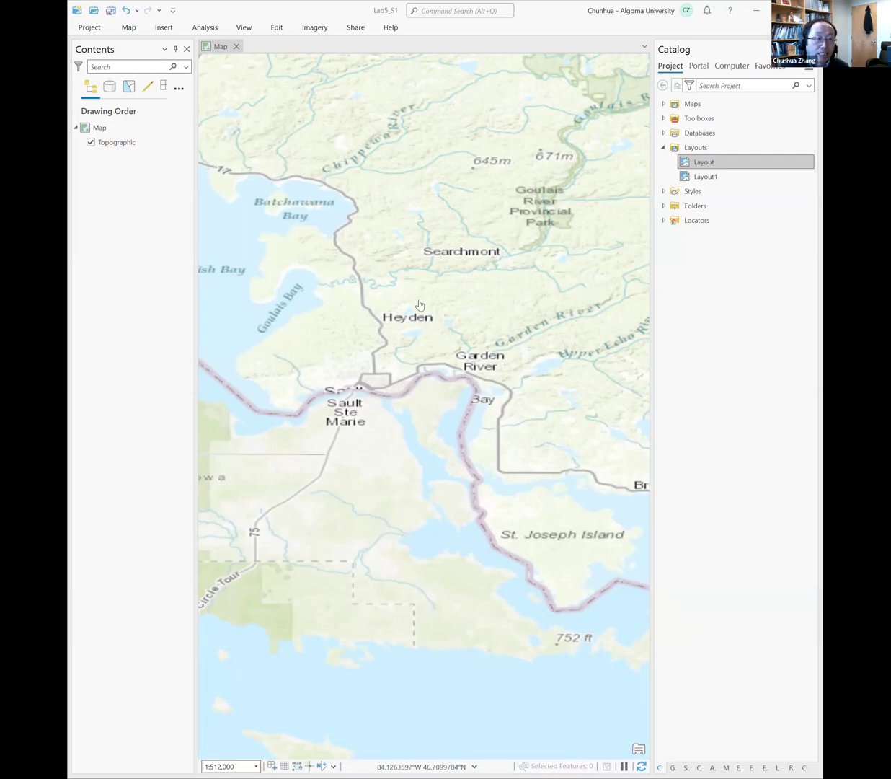
Turn off the Topographic basemap and remove it from the map.
left_click(124, 144)
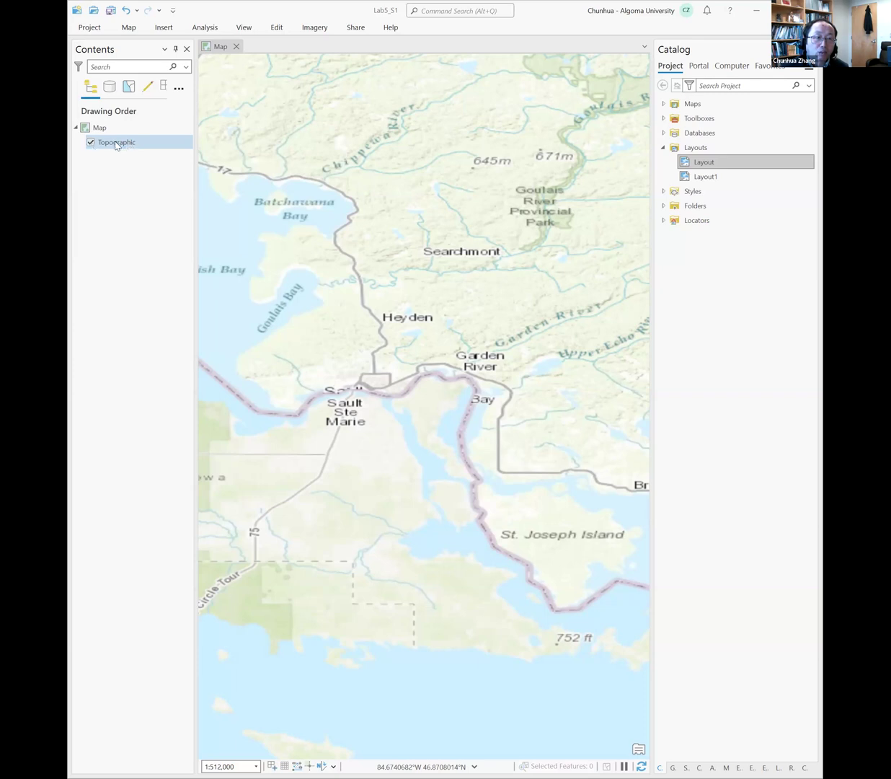
key("space")
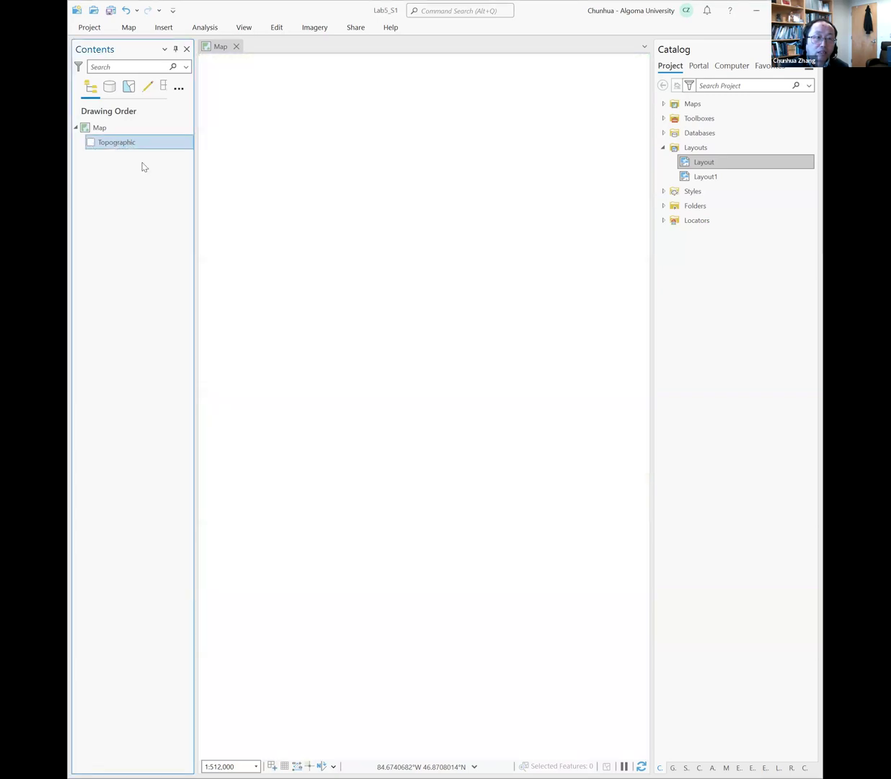
right_click(117, 143)
left_click(144, 168)
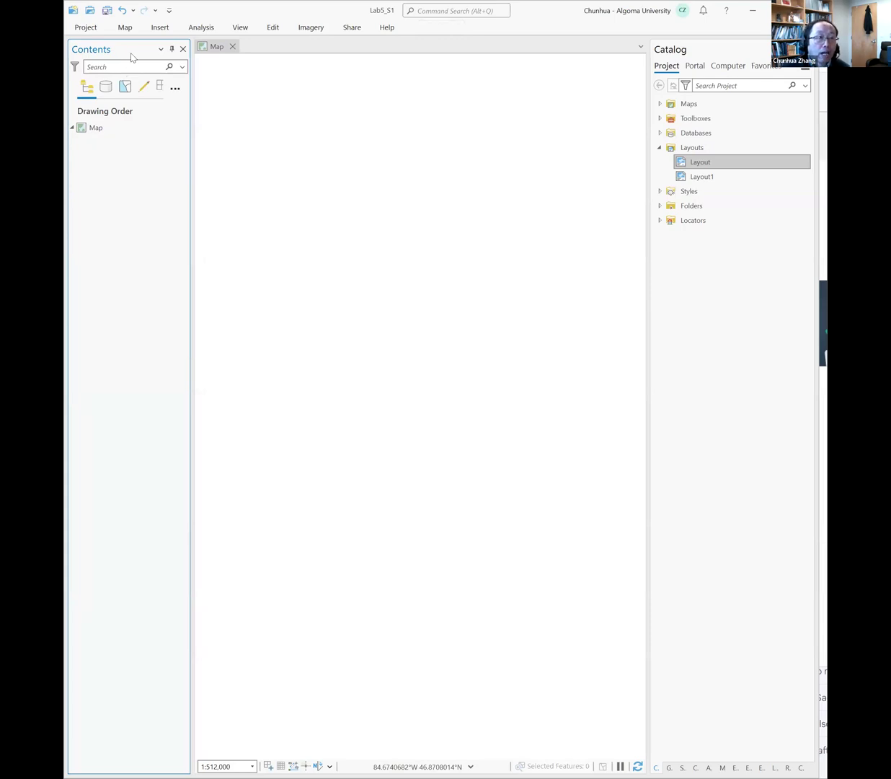
Add the Soocen.shp shapefile from the Lab5 folder to the map.
left_click(125, 29)
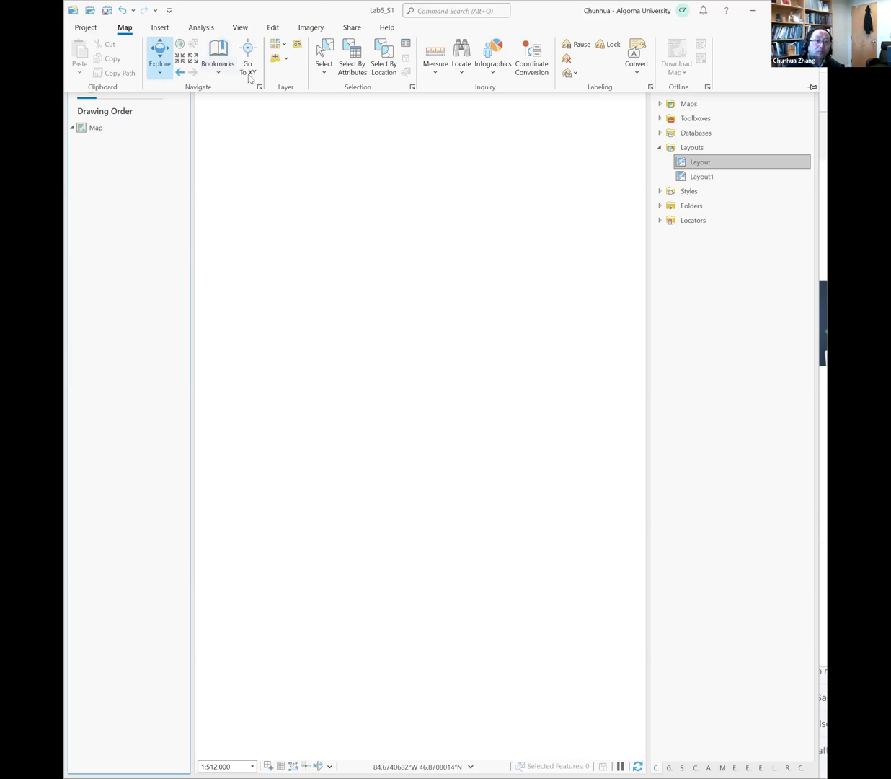
left_click(276, 66)
left_click(441, 387)
left_click(435, 373)
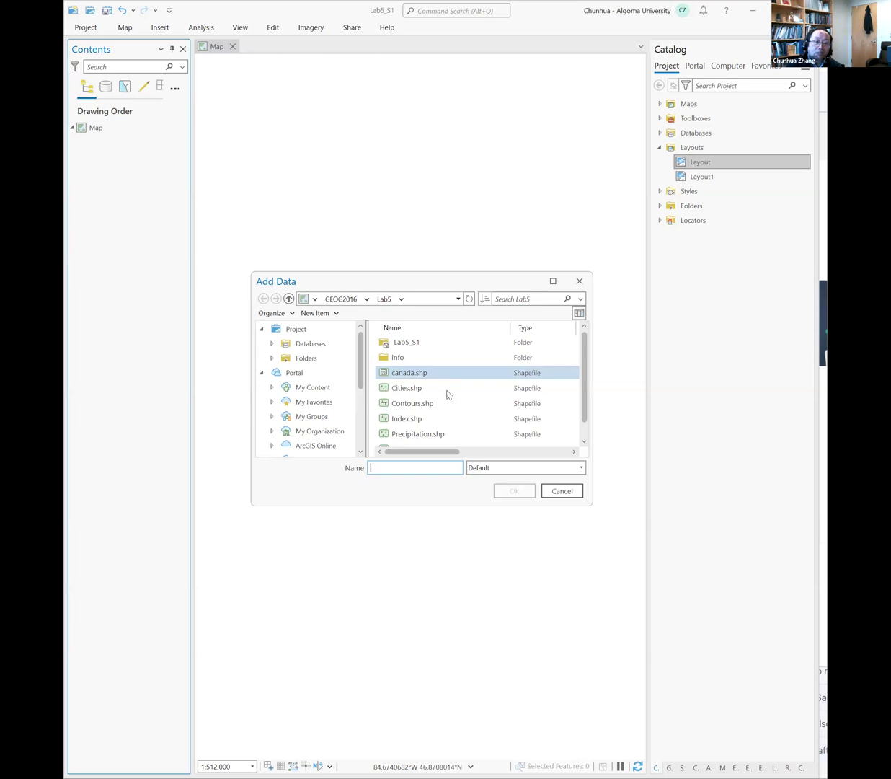
left_click(461, 420)
left_click(455, 440)
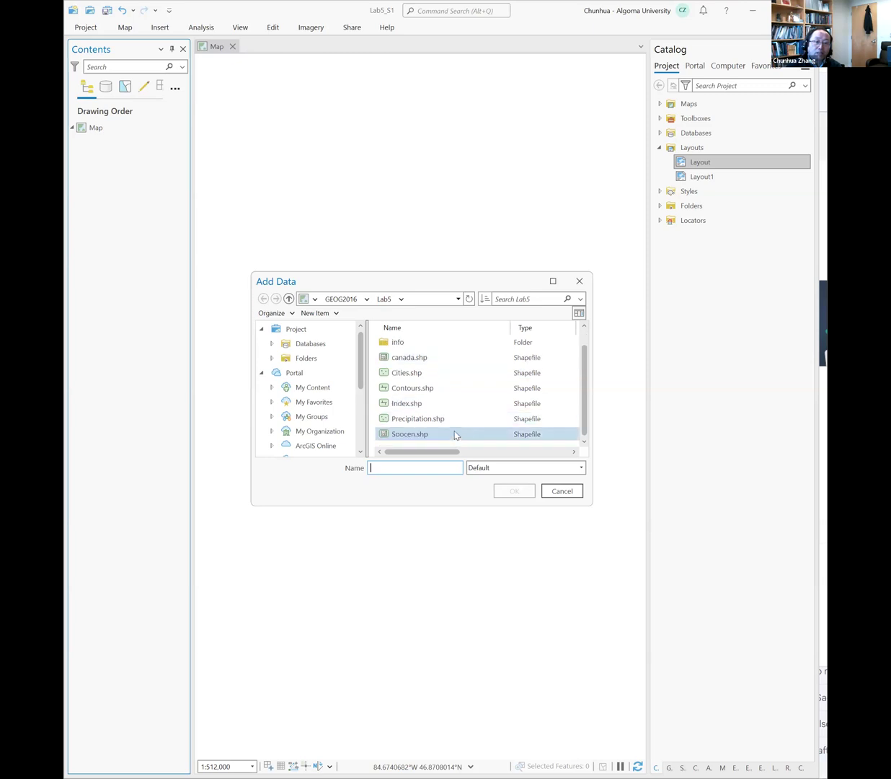
left_click(455, 433)
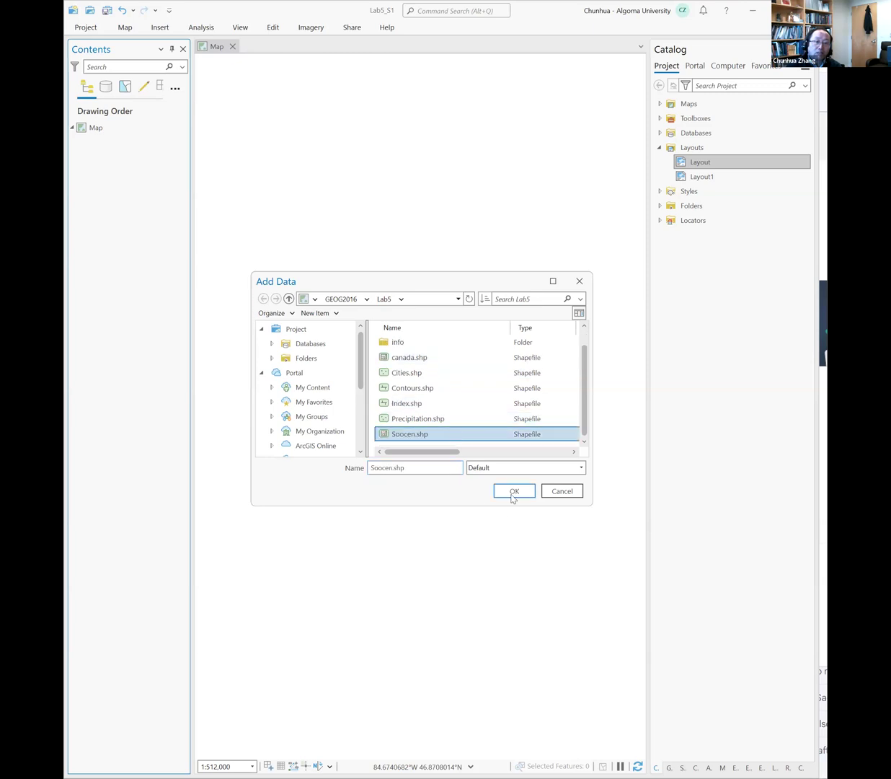
left_click(513, 496)
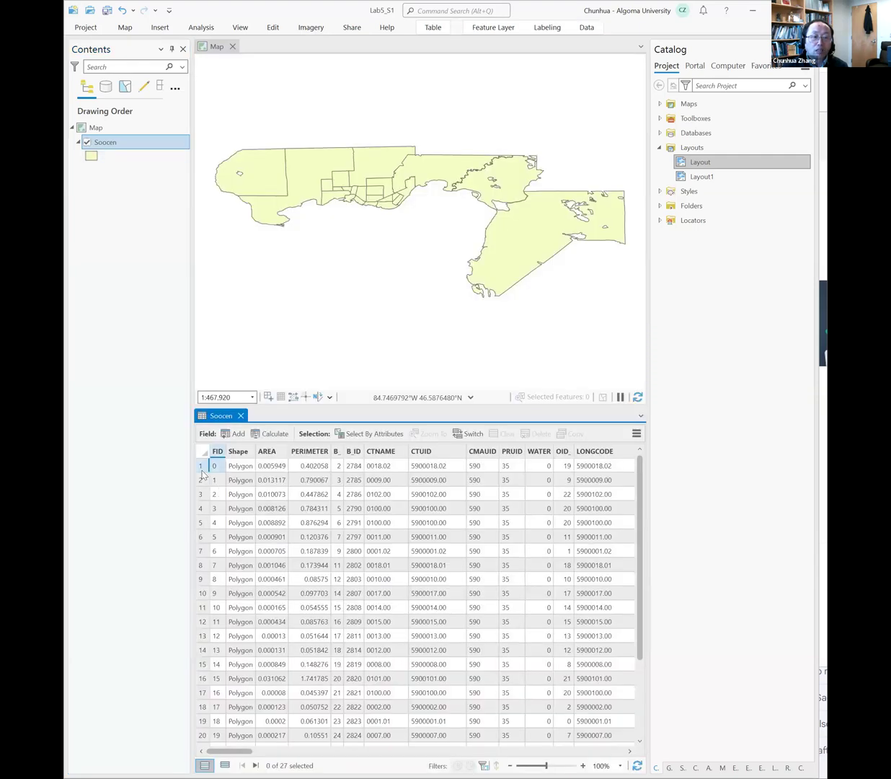
Highlight the polygon of the first record in the Soocen attribute table and clear the selection.
left_click(202, 467)
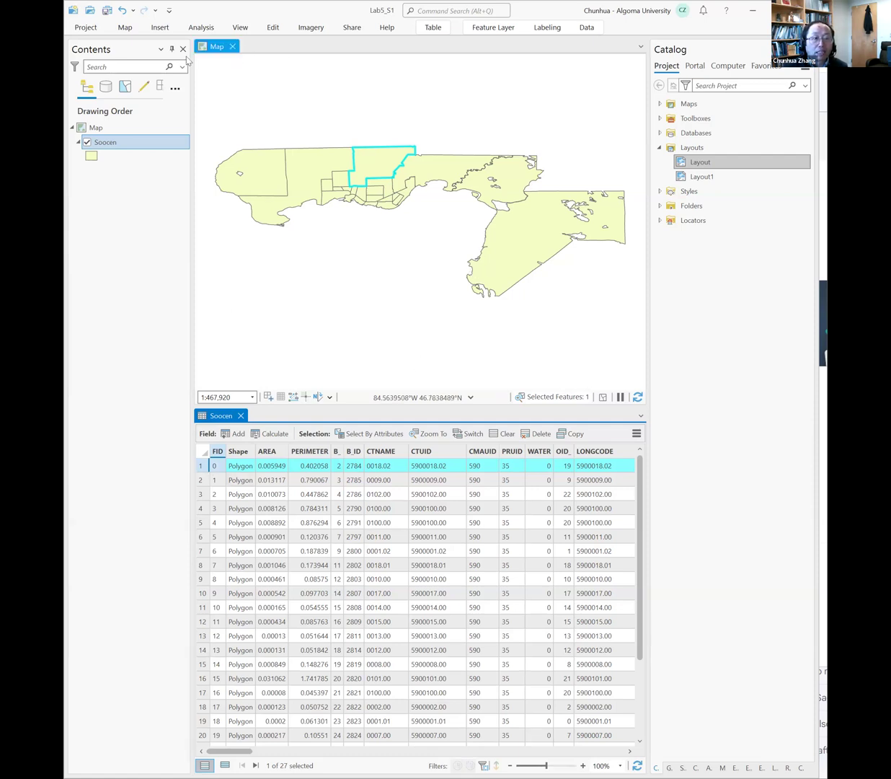
left_click(128, 31)
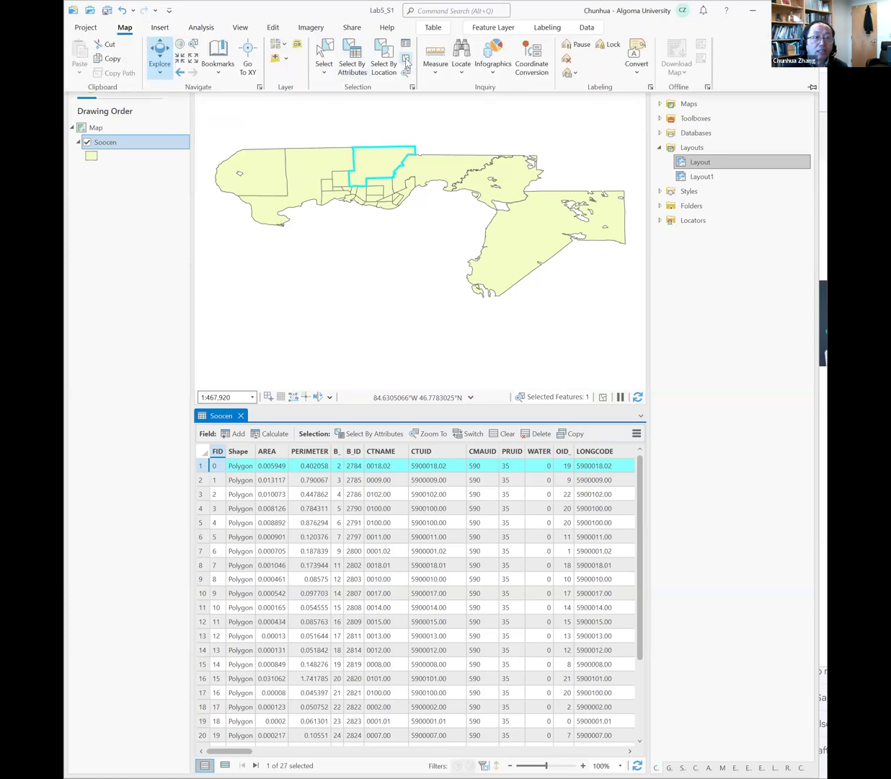
left_click(406, 62)
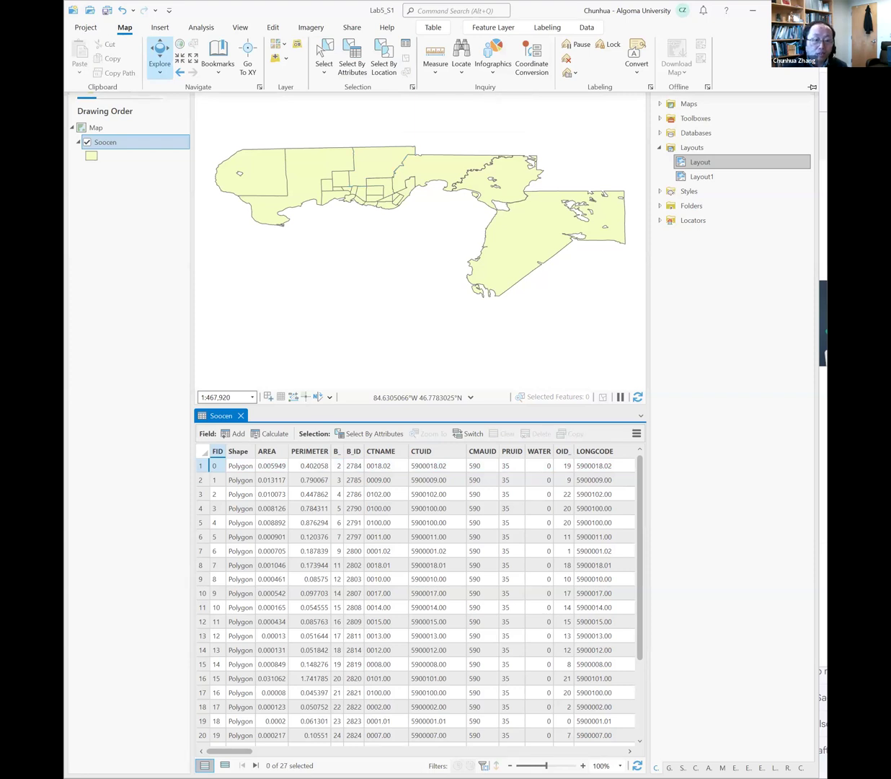
Find the TOTALTO field in the Soocen attribute table and open its Explore Statistics view.
left_click_drag(241, 752, 264, 752)
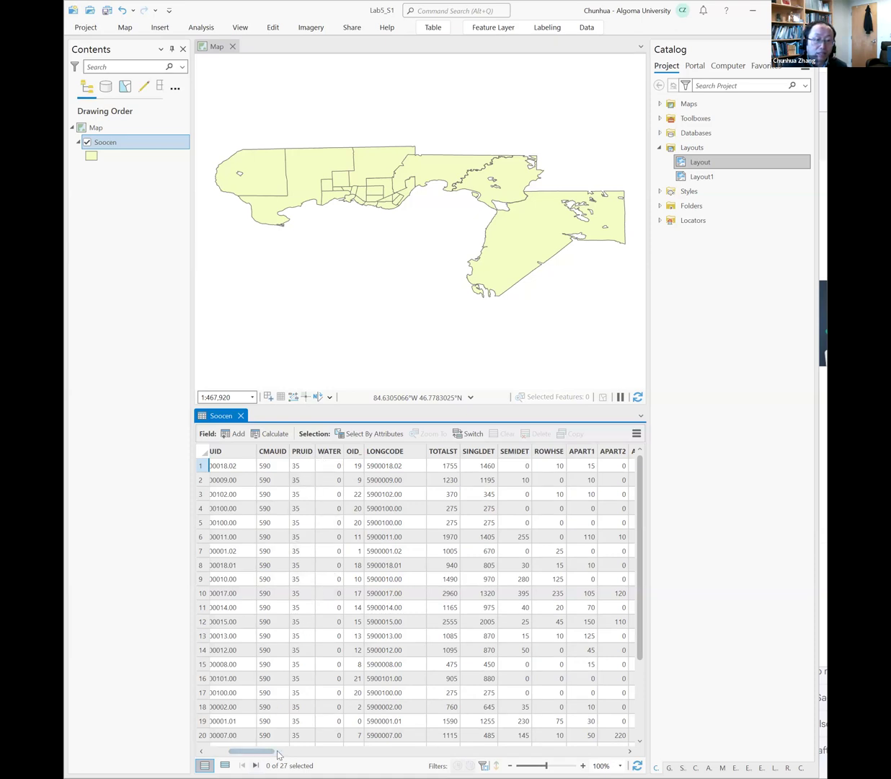
scroll(278, 753, "right", 5)
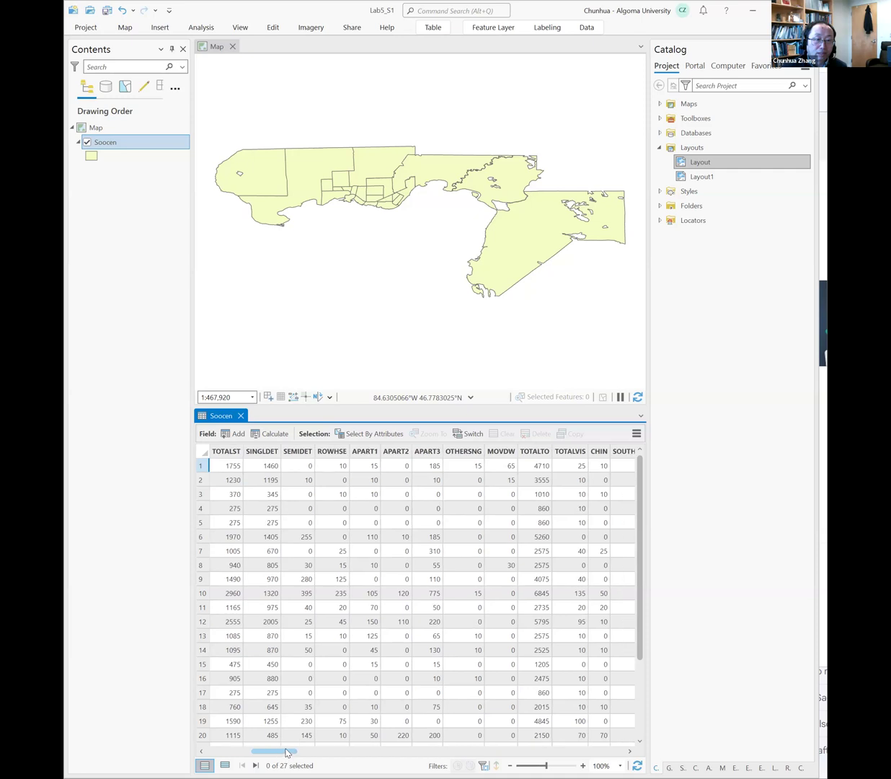
scroll(286, 753, "right", 1)
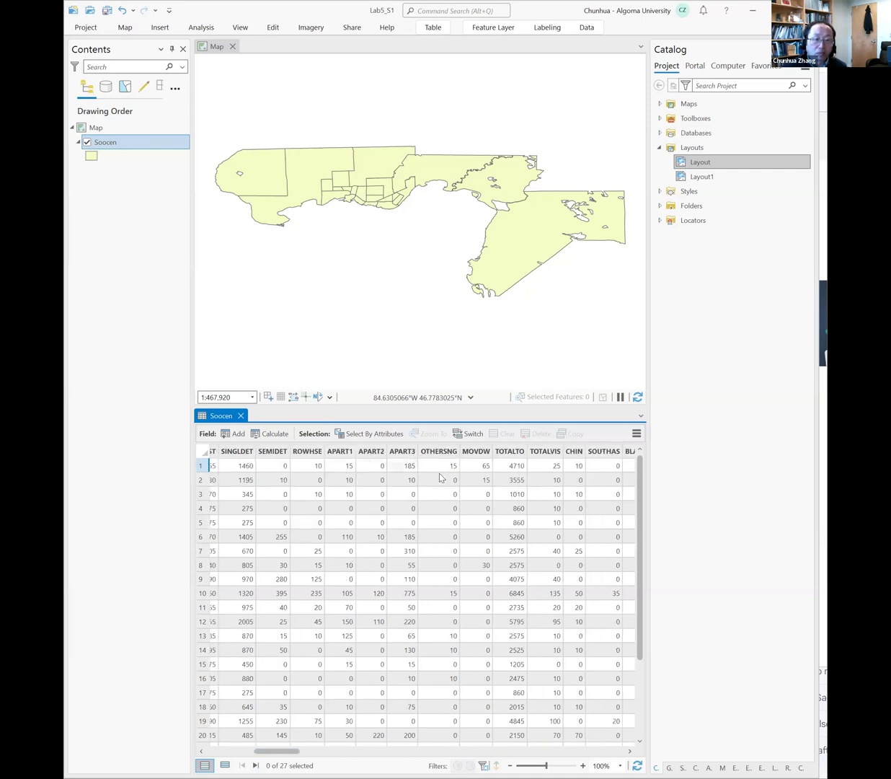
left_click(510, 452)
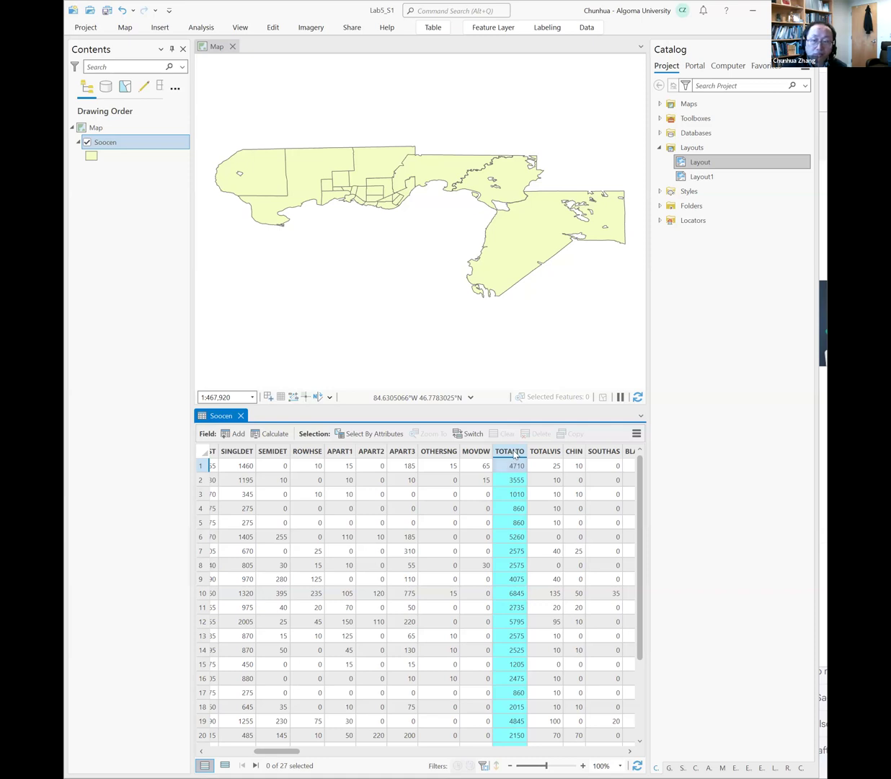
mouse_move(515, 455)
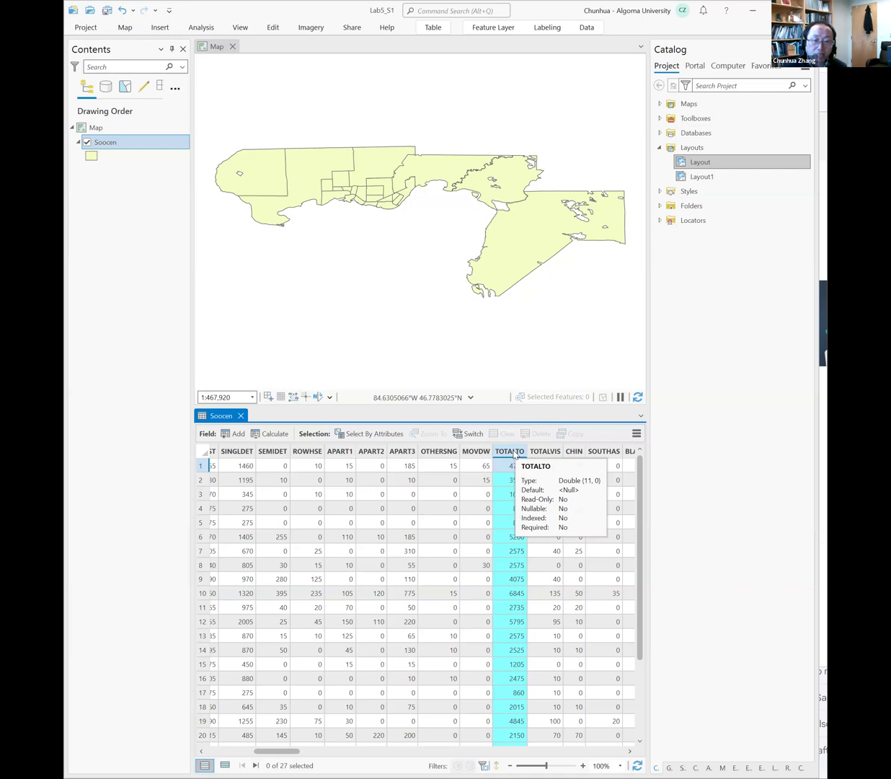
right_click(515, 454)
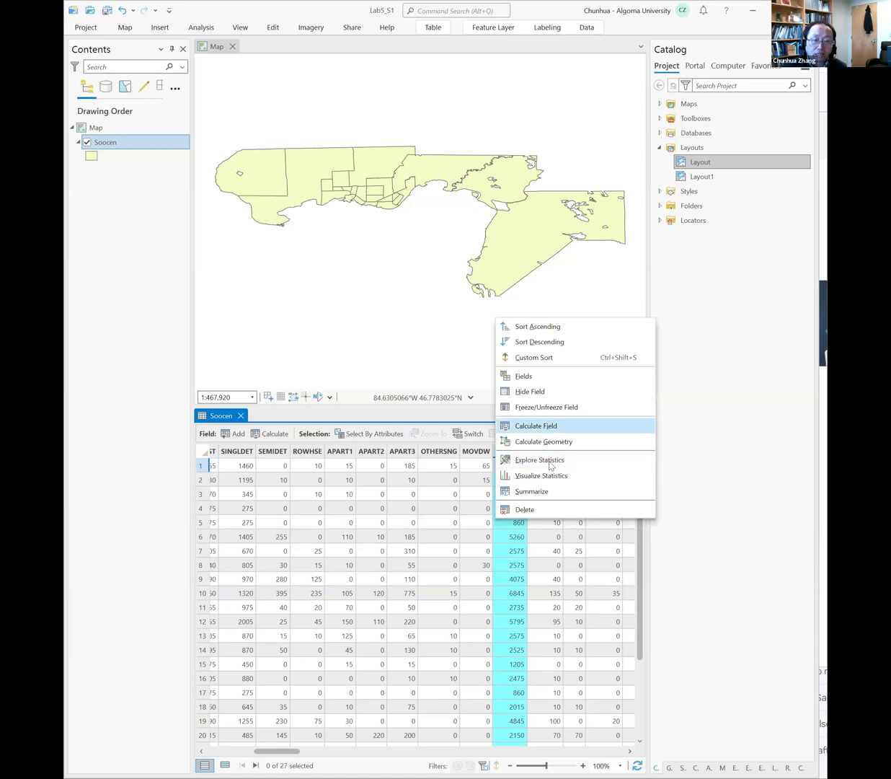
left_click(540, 461)
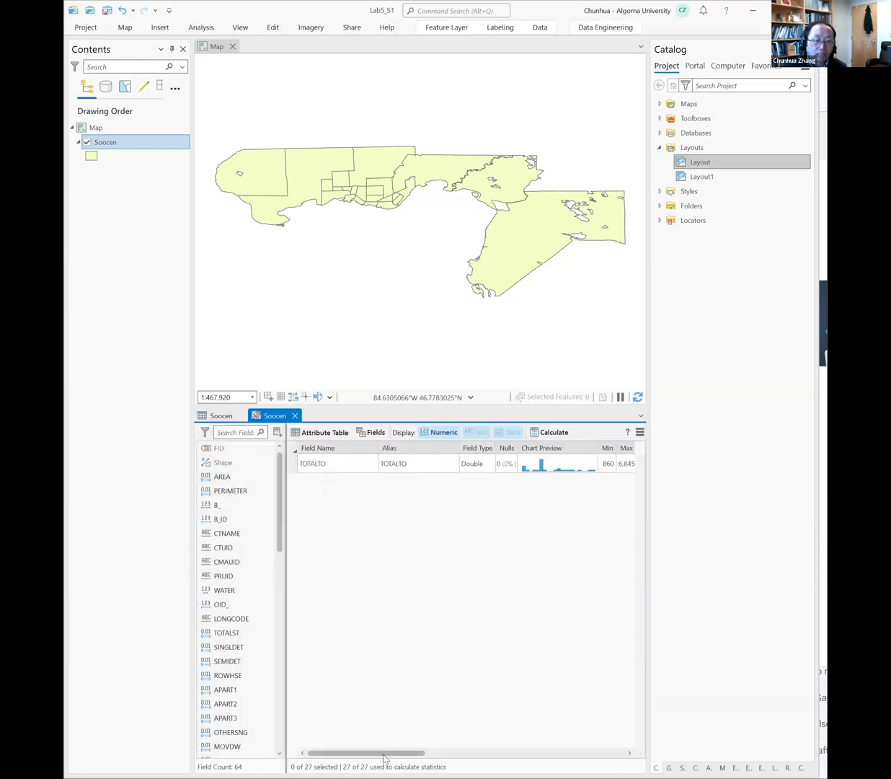
Examine the TOTALTO field's distribution chart and summary statistics, and close both the statistics view and the attribute table.
scroll(389, 729, "right", 2)
left_click(414, 462)
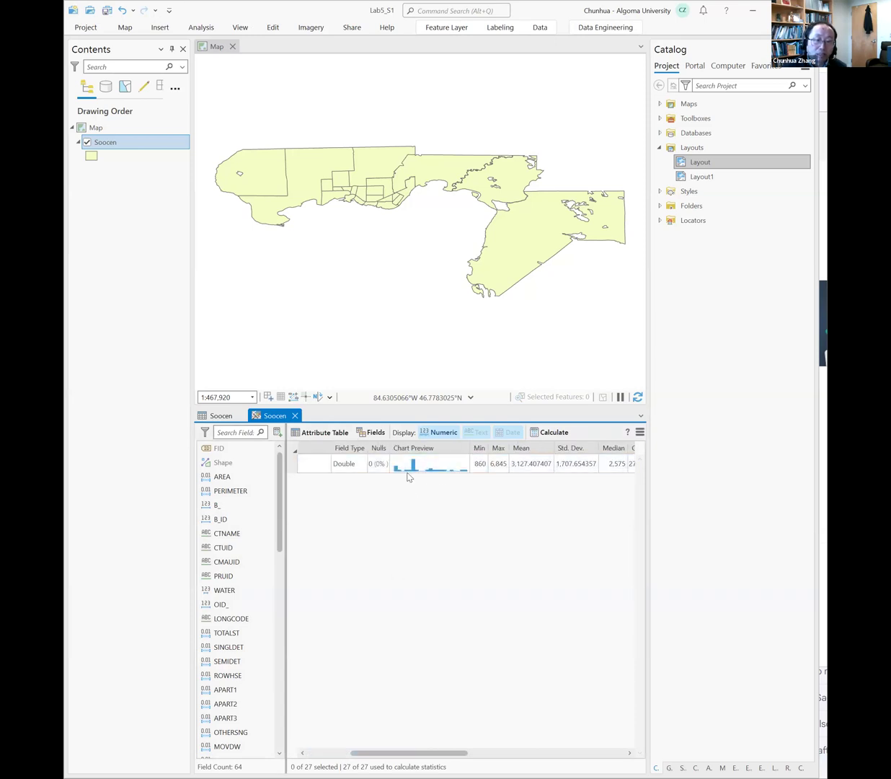
left_click(448, 474)
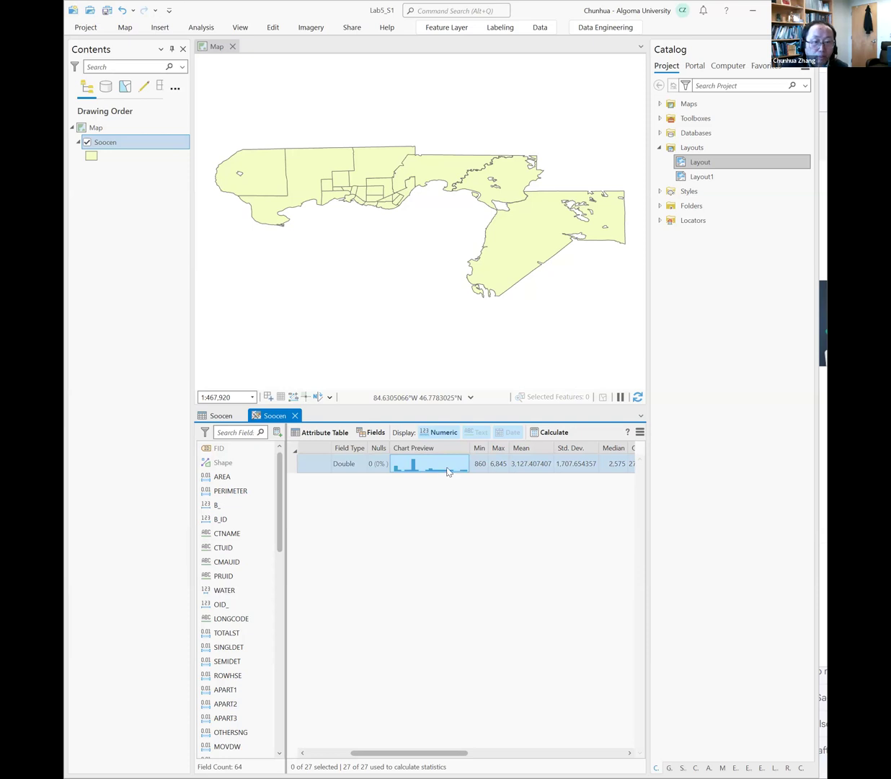
left_click(454, 482)
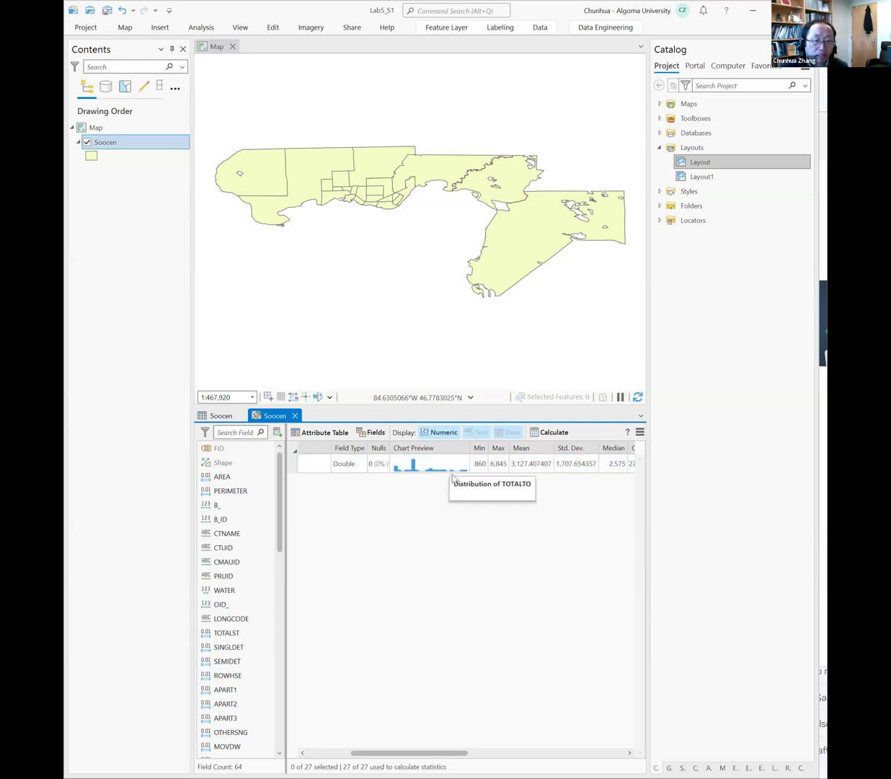
left_click(431, 471)
left_click(389, 468)
left_click(430, 470)
left_click(426, 467)
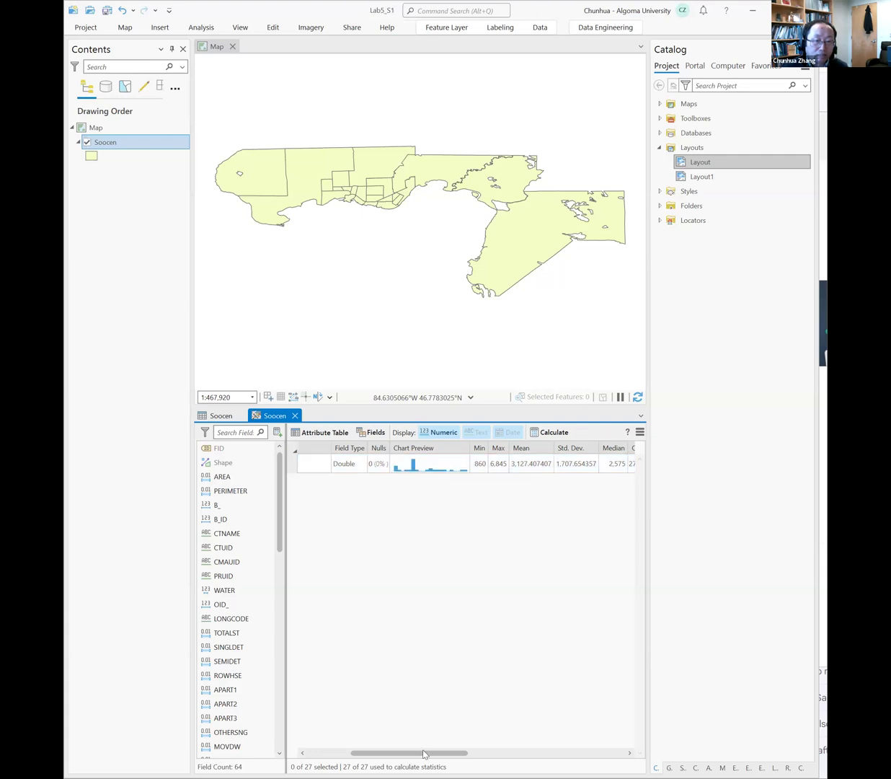
left_click_drag(424, 754, 480, 748)
scroll(557, 744, "right", 5)
scroll(404, 748, "left", 5)
left_click(399, 463)
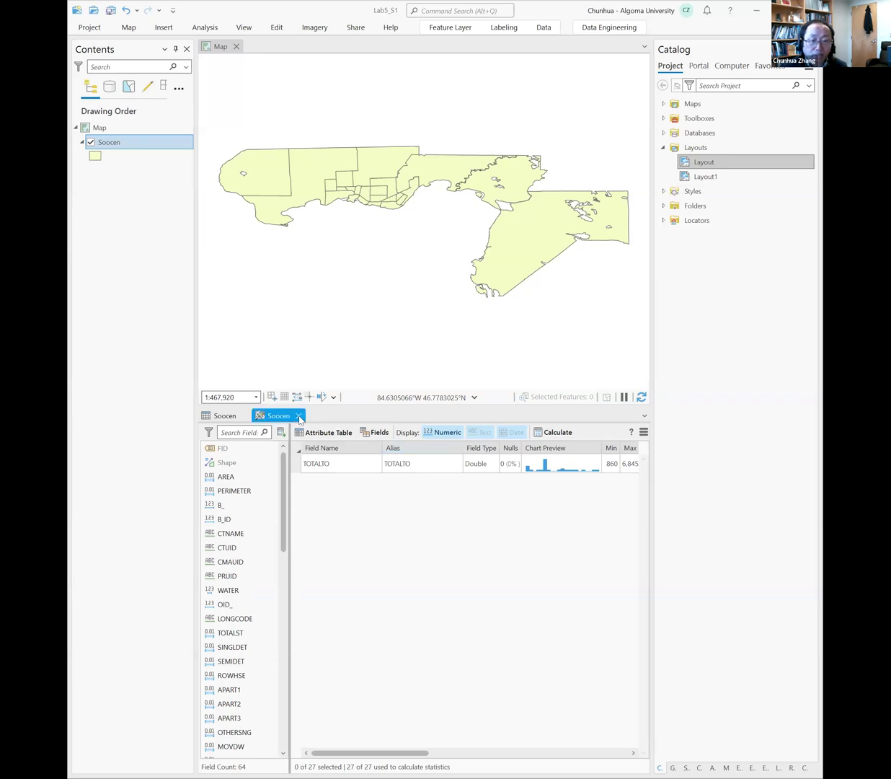
left_click(248, 420)
left_click(246, 416)
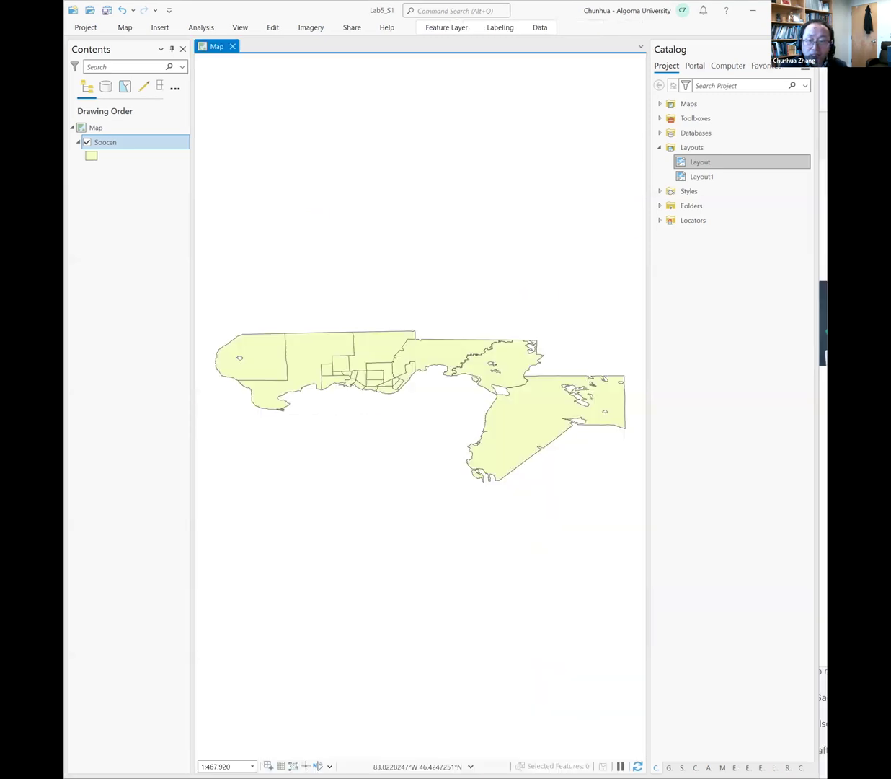
Symbolize the Soocen layer with Dot Density based on the TOTALTO field.
left_click(171, 157)
left_click(144, 144)
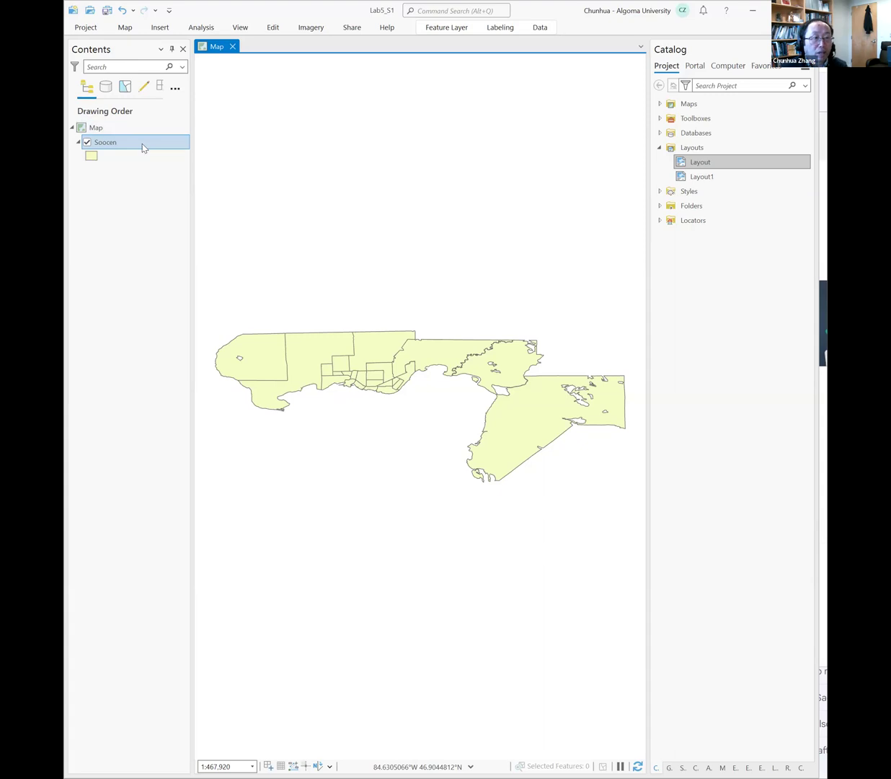
right_click(143, 149)
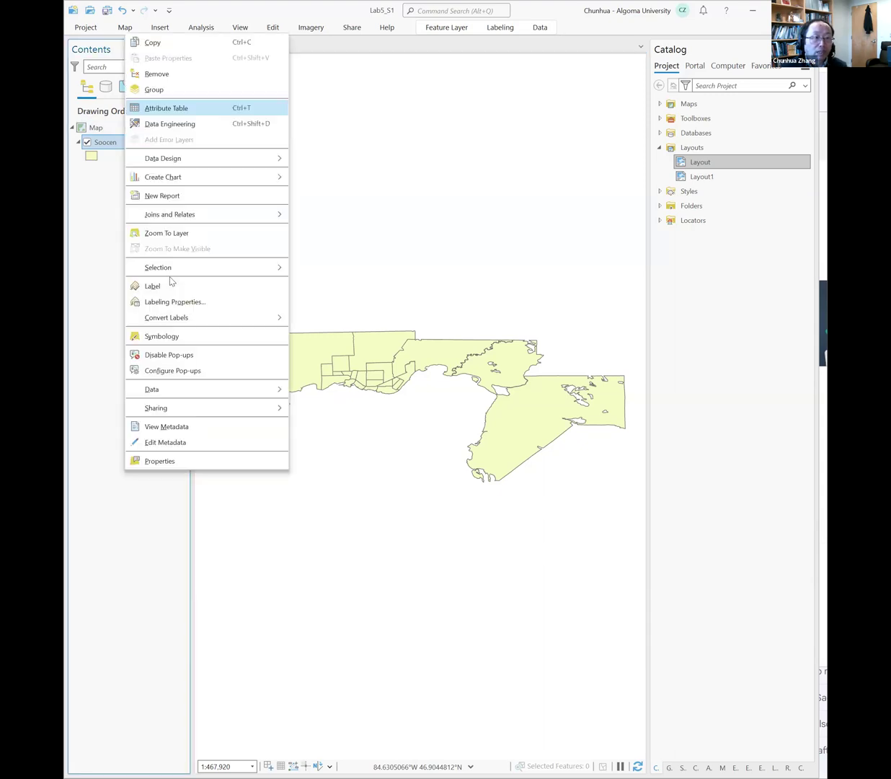
left_click(162, 336)
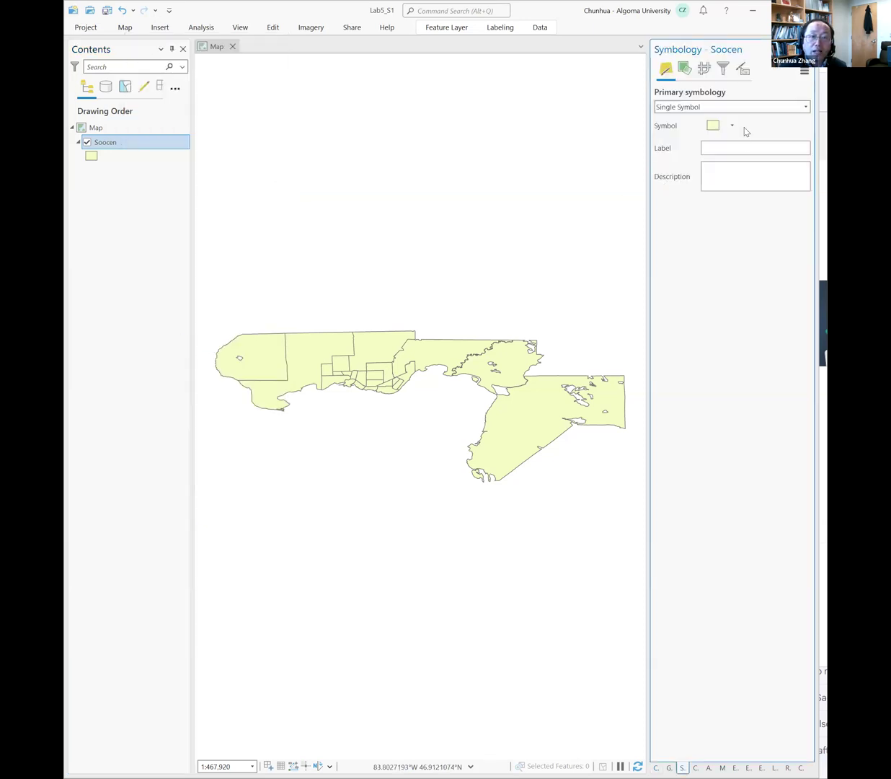
left_click(775, 111)
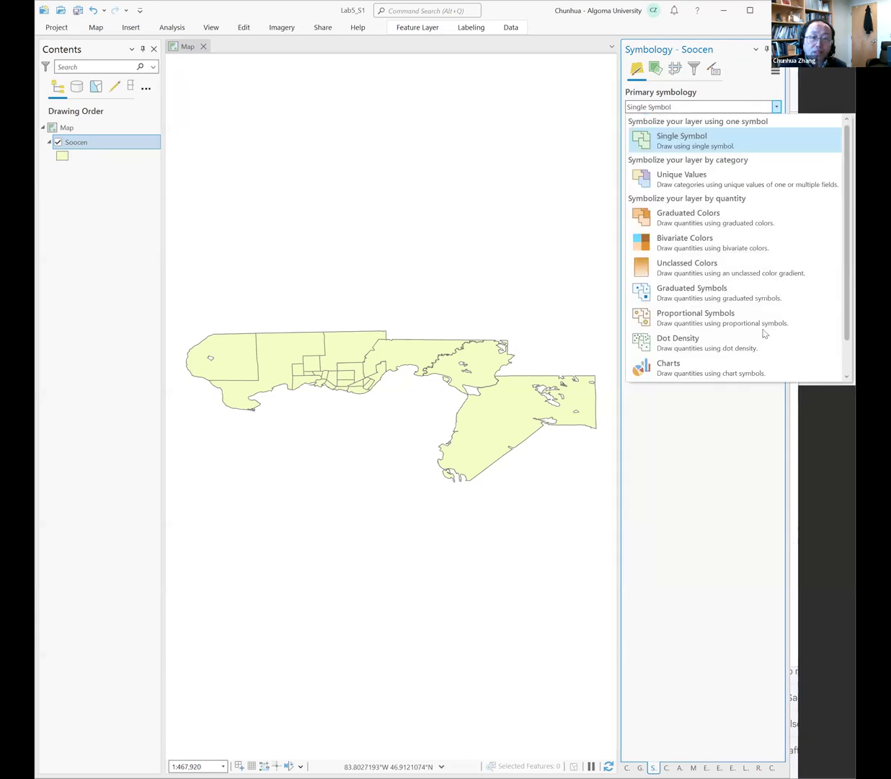
scroll(797, 331, "down", 1)
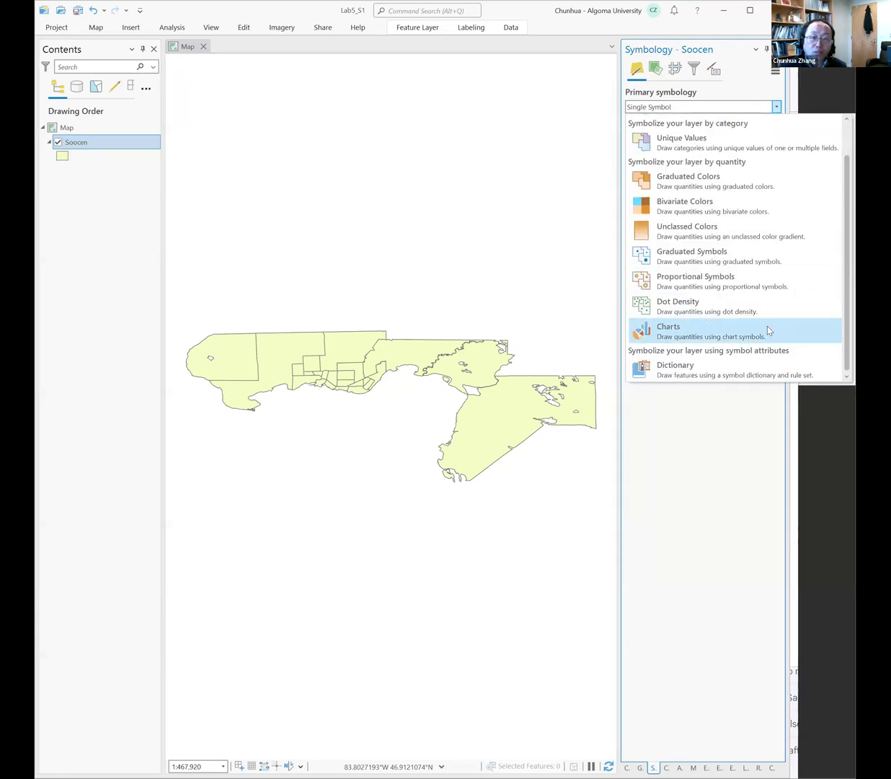
left_click(711, 312)
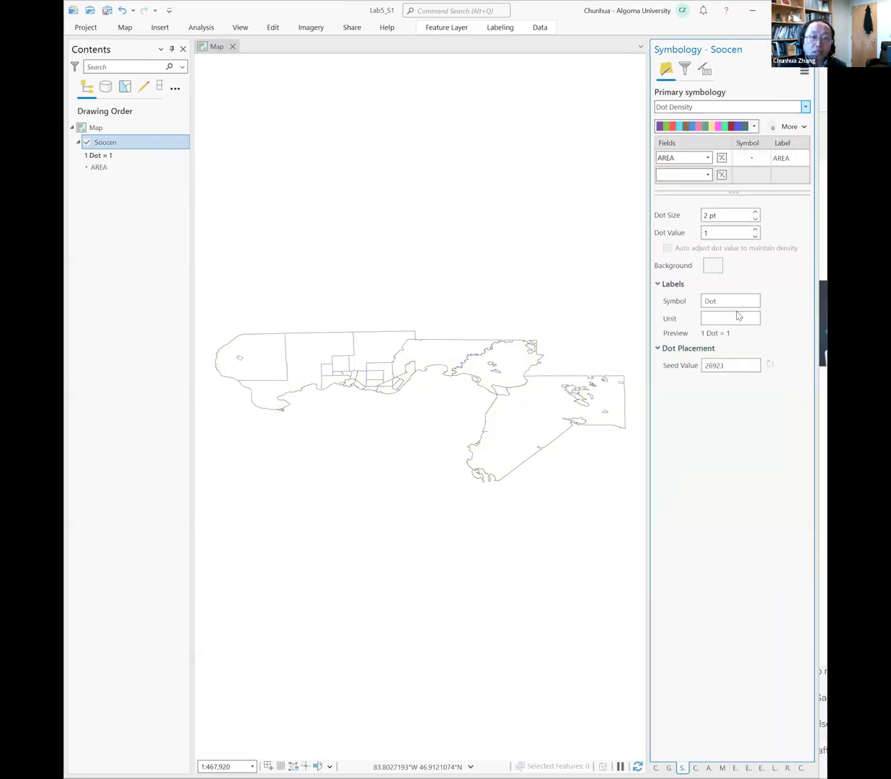
left_click(709, 159)
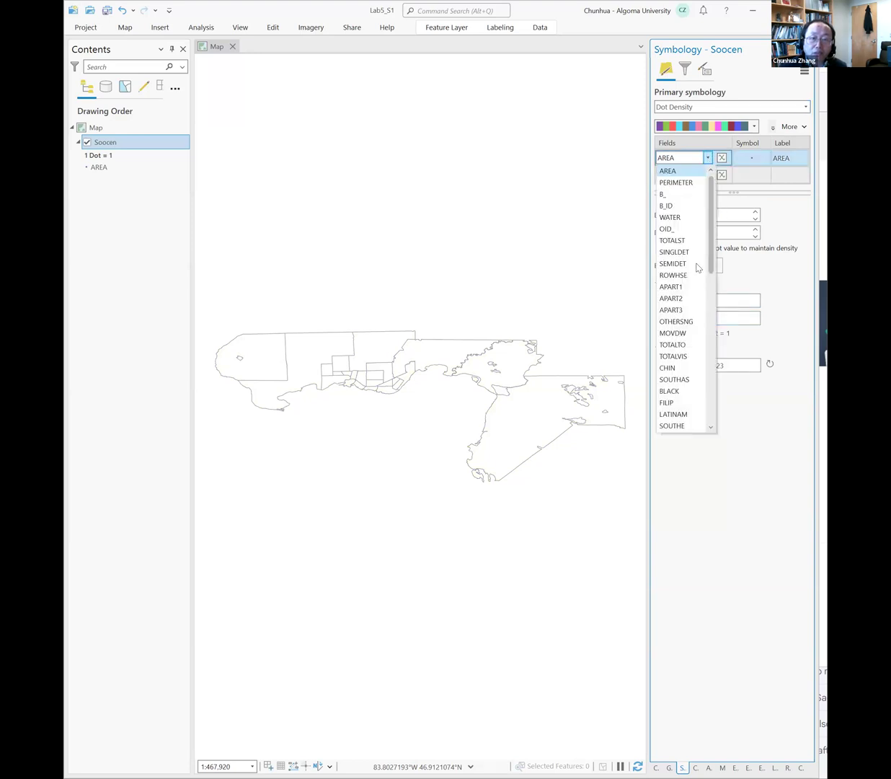
left_click(682, 344)
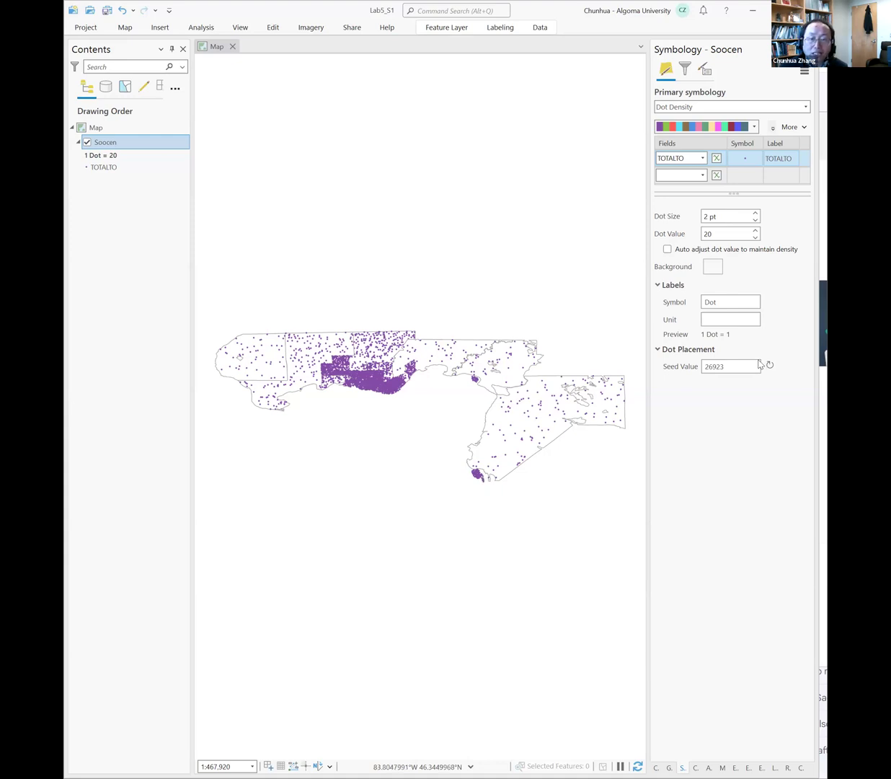
Try a dot value of 200 for the Soocen dot density symbology and raise it to 500.
left_click(719, 235)
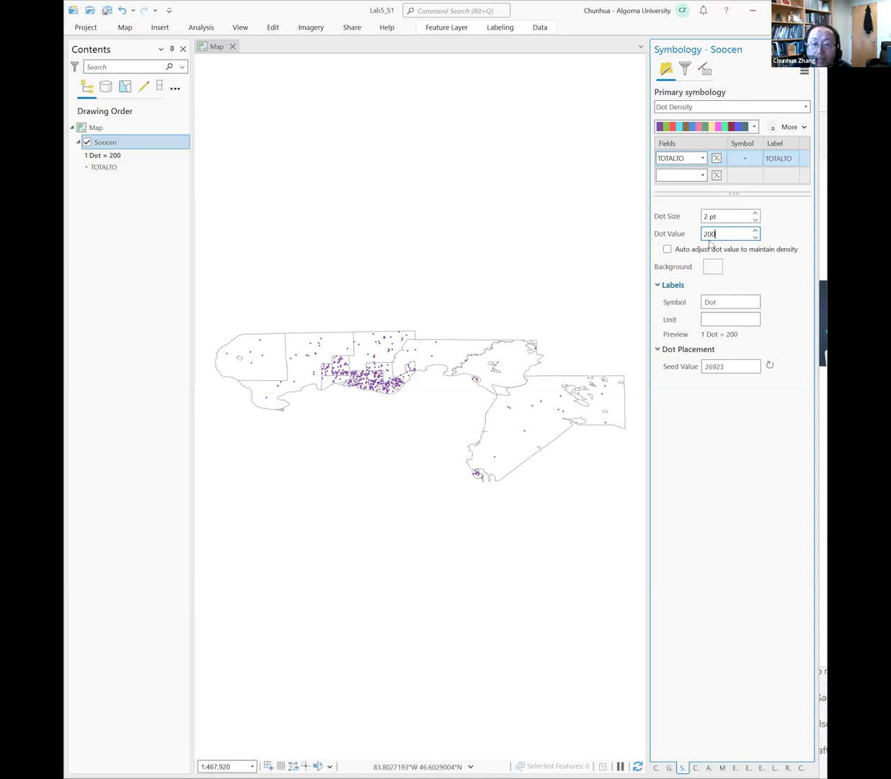
left_click_drag(704, 235, 708, 234)
type("5")
key("Return")
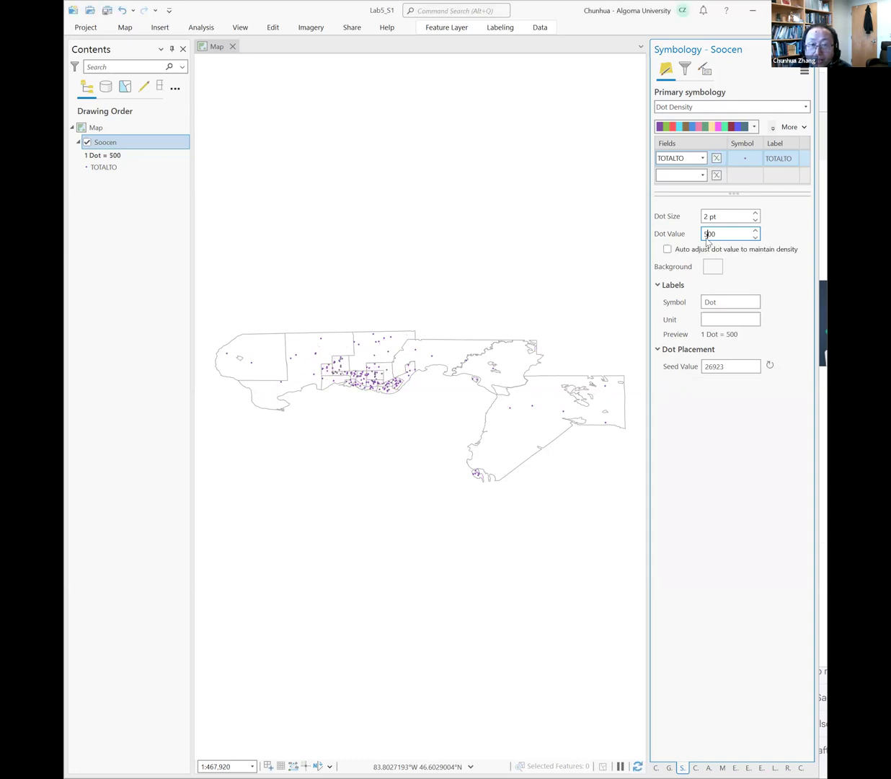
Try a dot value of 70 for the Soocen dot density symbology.
left_click_drag(703, 234, 707, 235)
type("7")
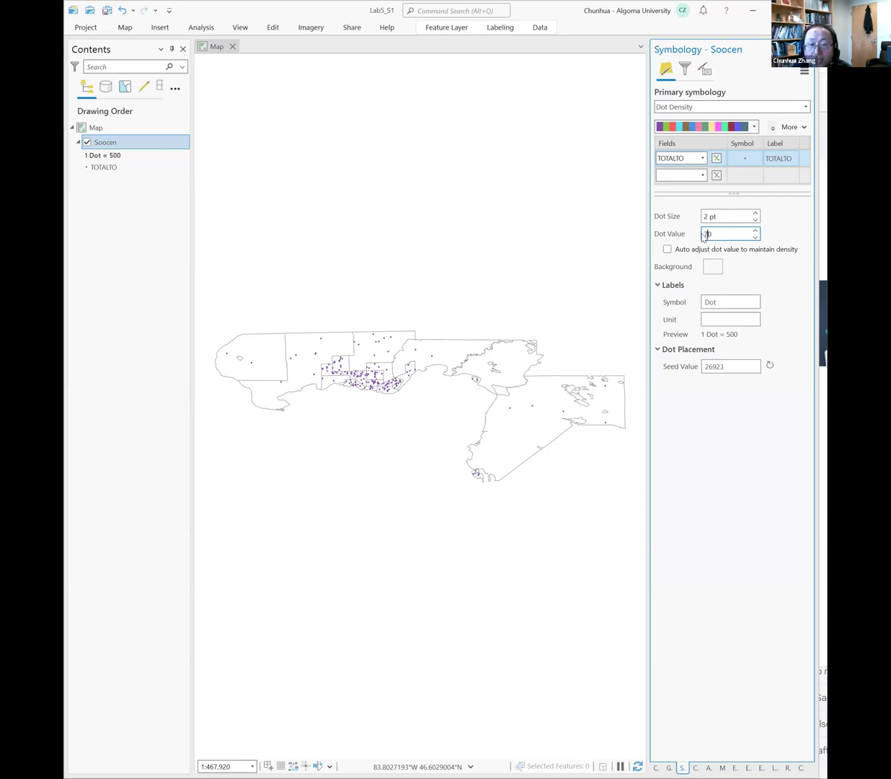
key("Delete")
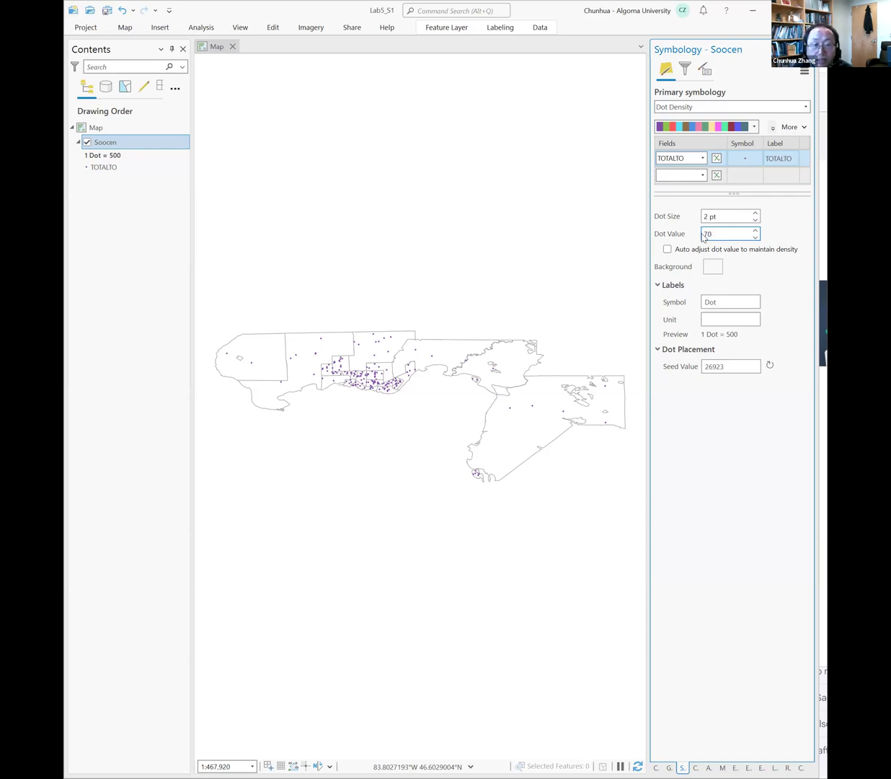
key("Return")
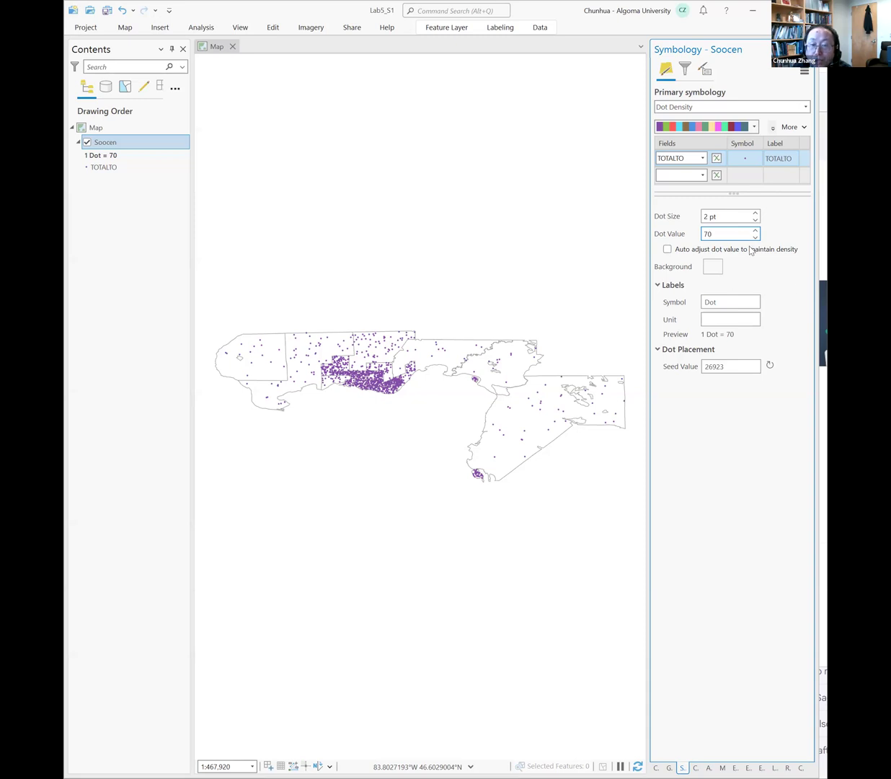
Set the dot size of the Soocen dot density symbology to 3 pt.
left_click(705, 218)
type("3")
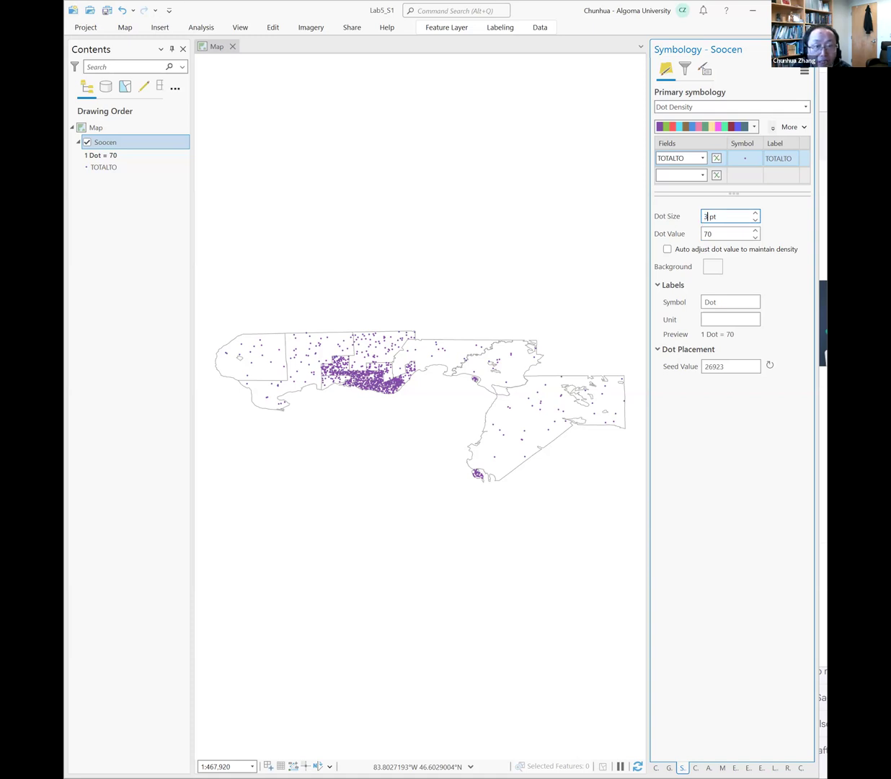
key("Return")
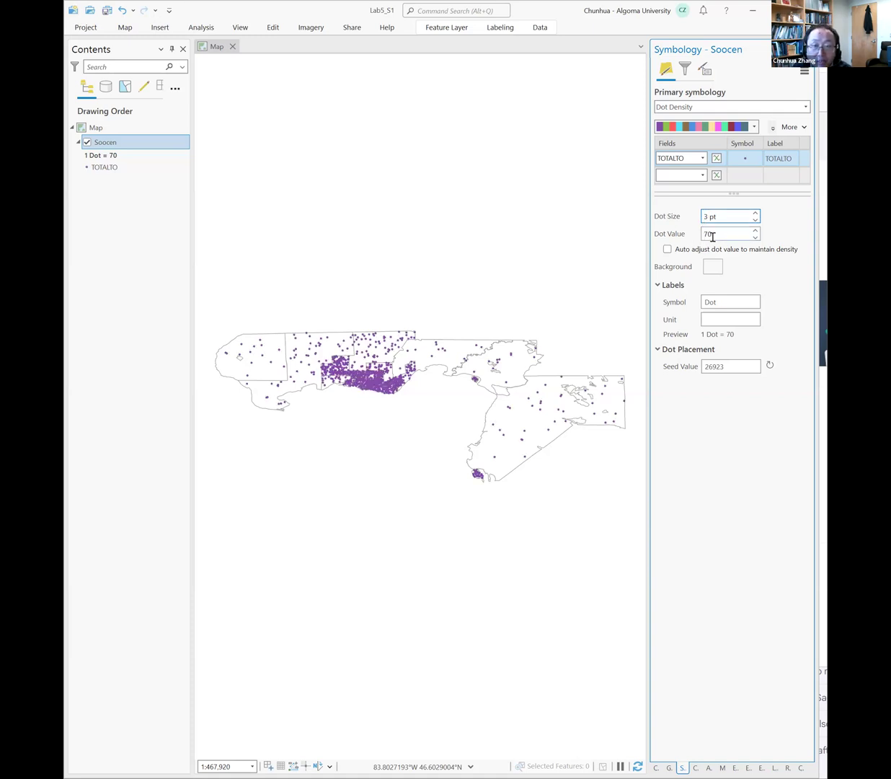
Try a dot value of 150 for the Soocen dot density symbology and raise it to 200.
key("Tab")
type("150")
key("Return")
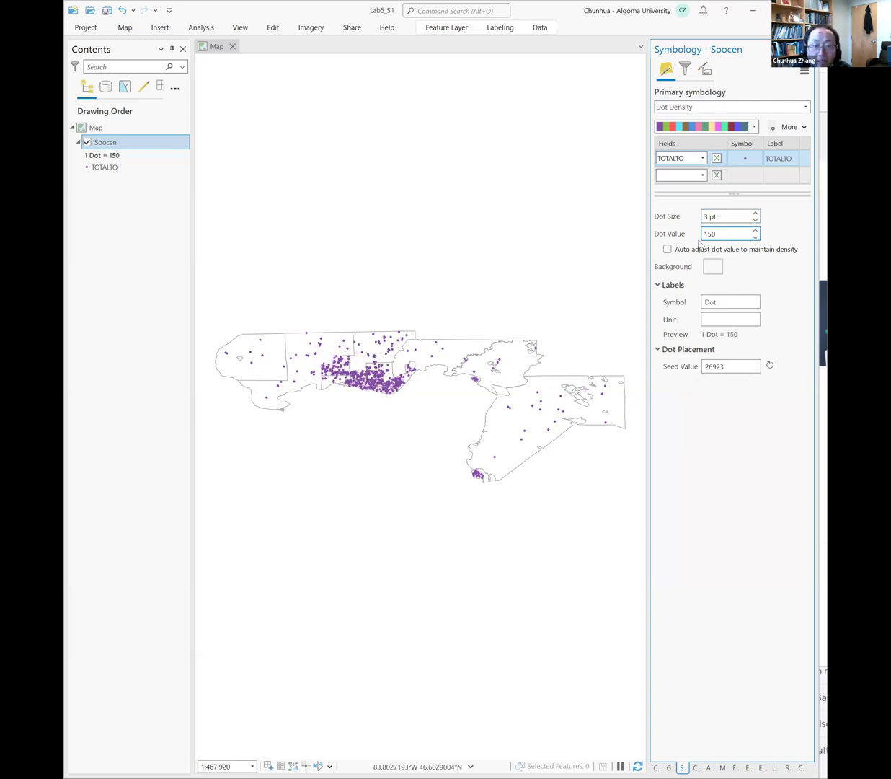
left_click_drag(722, 233, 704, 234)
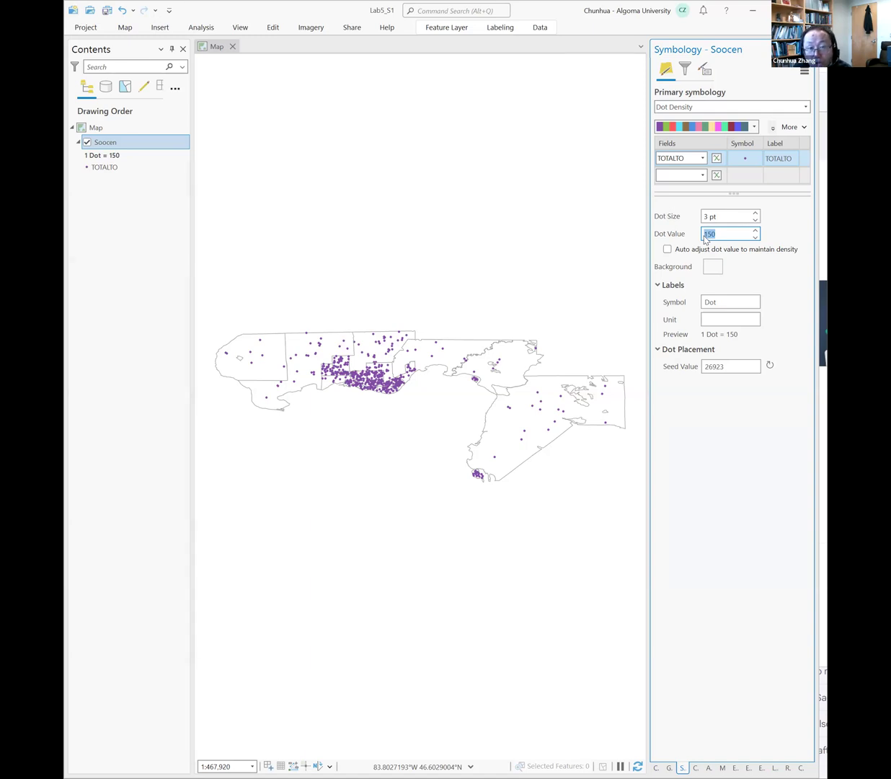
type("200")
key("Return")
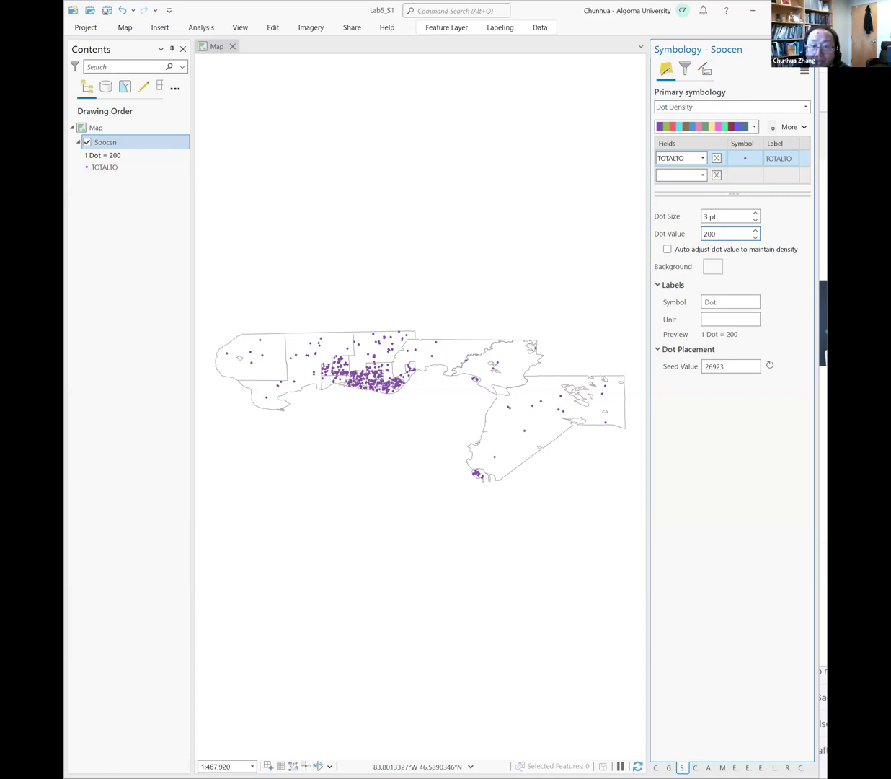
Change the TOTALTO dot symbol's fill color and outline color to black and apply the formatting.
left_click(747, 162)
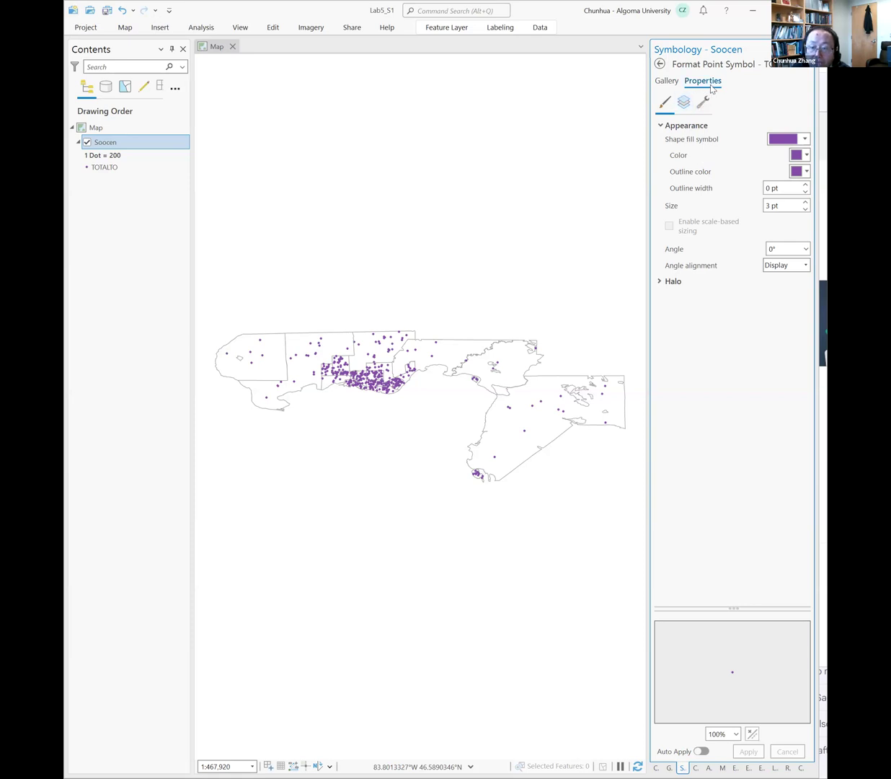
left_click(805, 139)
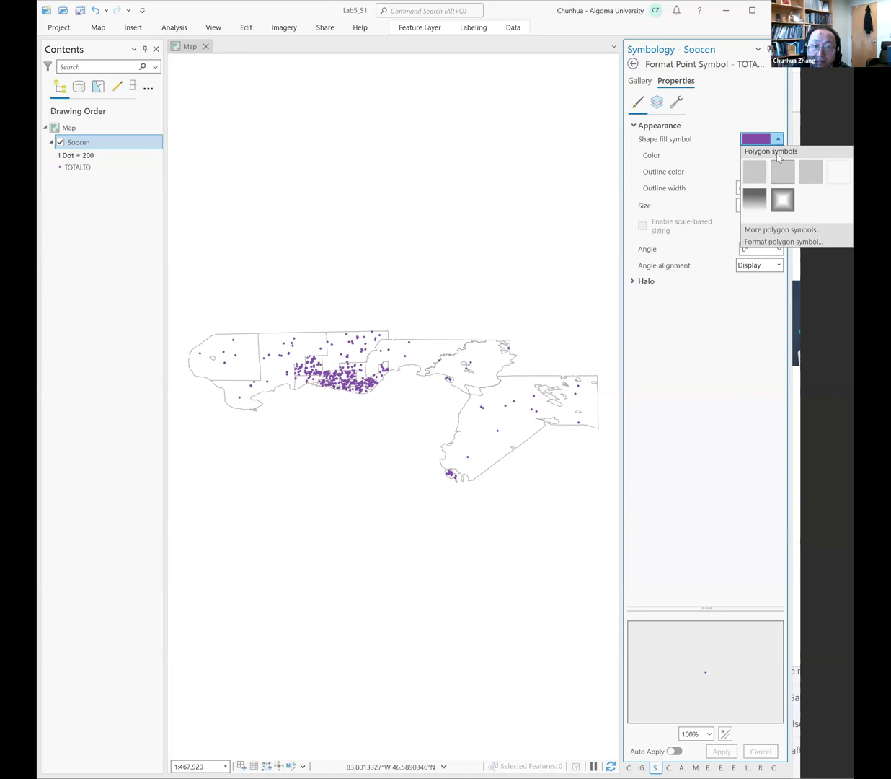
key("Escape")
left_click(777, 155)
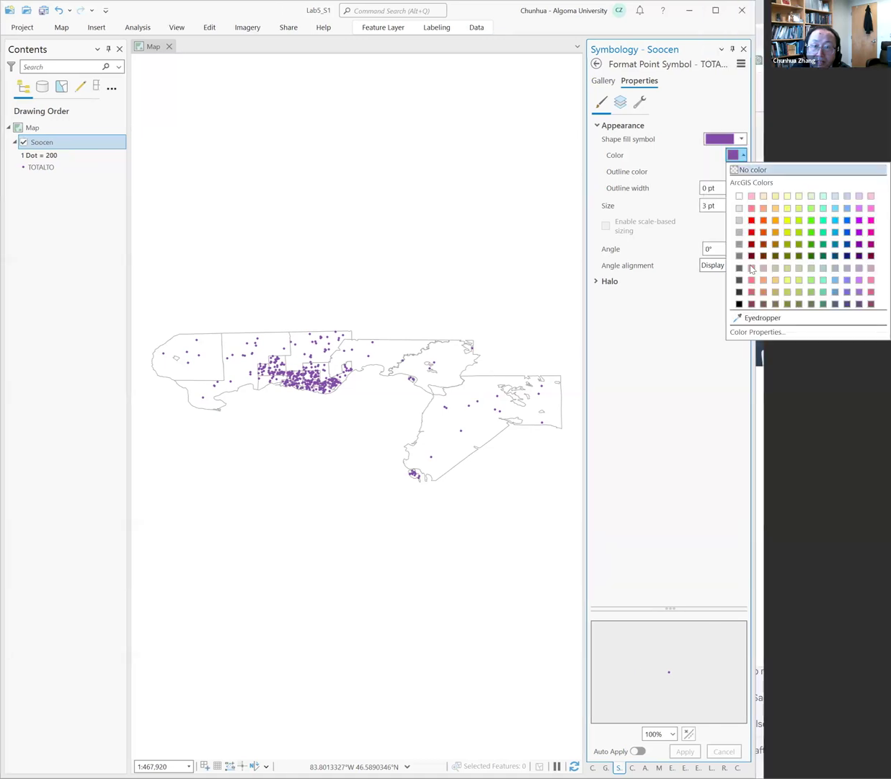
left_click(740, 304)
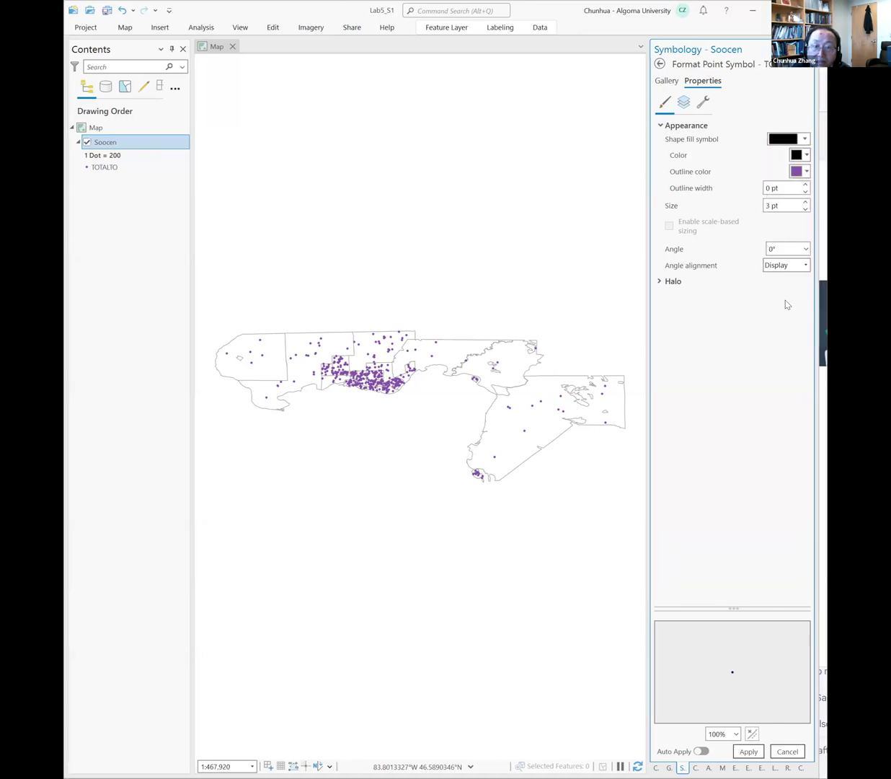
left_click(807, 173)
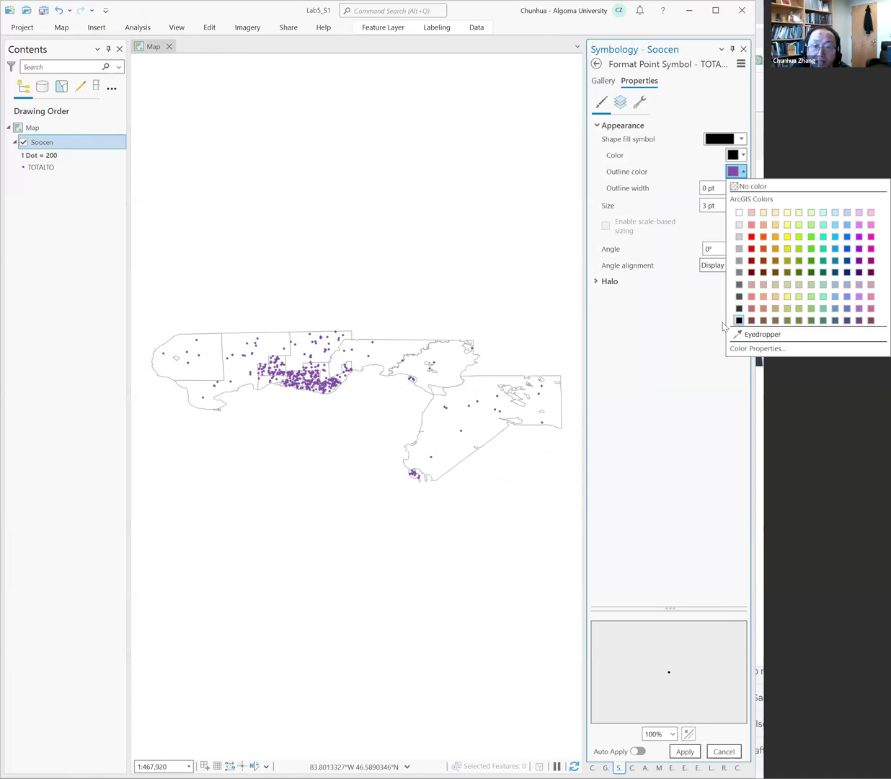
left_click(739, 320)
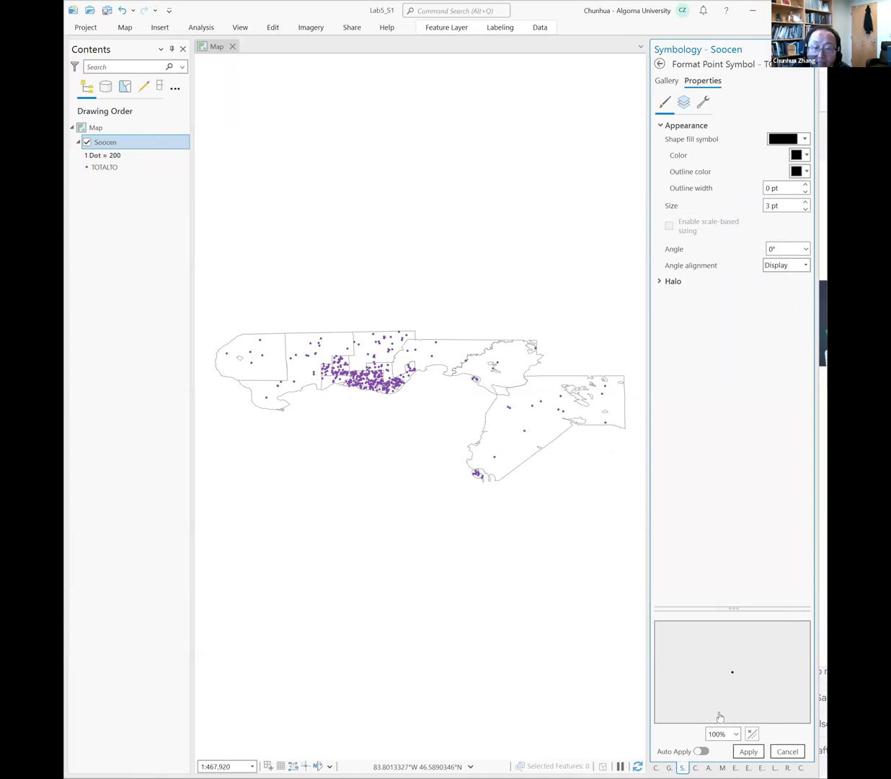
left_click(748, 753)
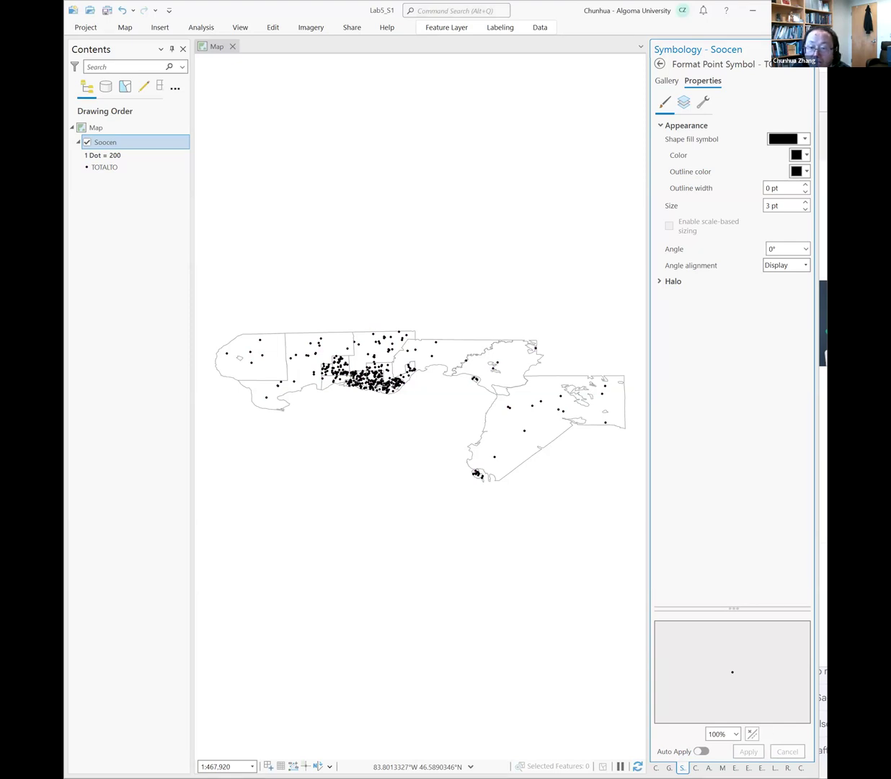
Try to apply a size of 10 pt in the TOTALTO point symbol's properties and return to the dot density settings.
double_click(771, 206)
type("10")
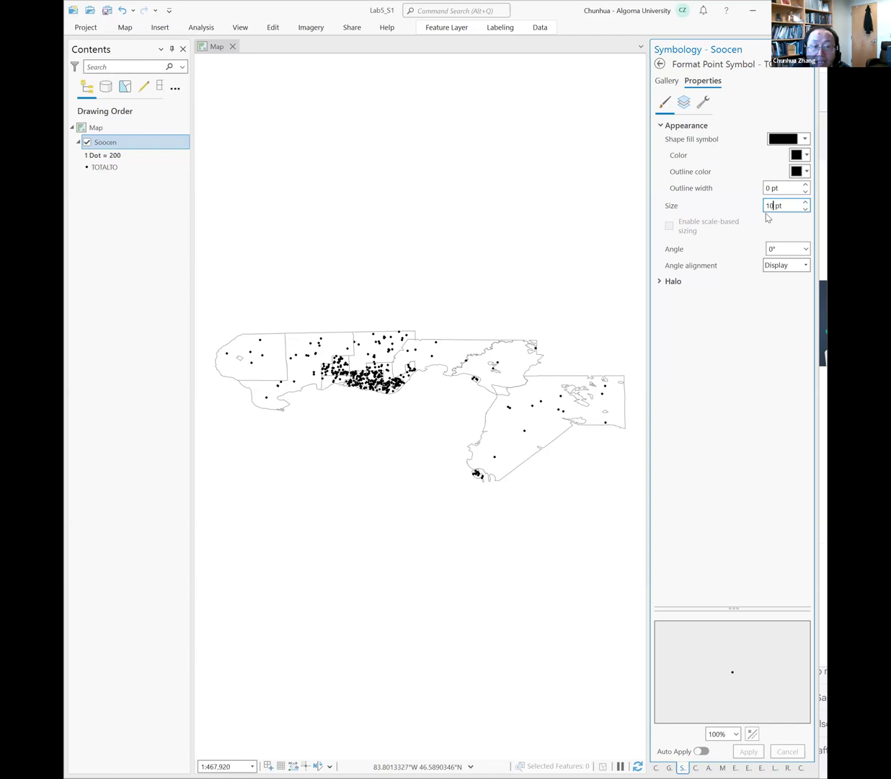
key("Return")
left_click(750, 751)
left_click(659, 65)
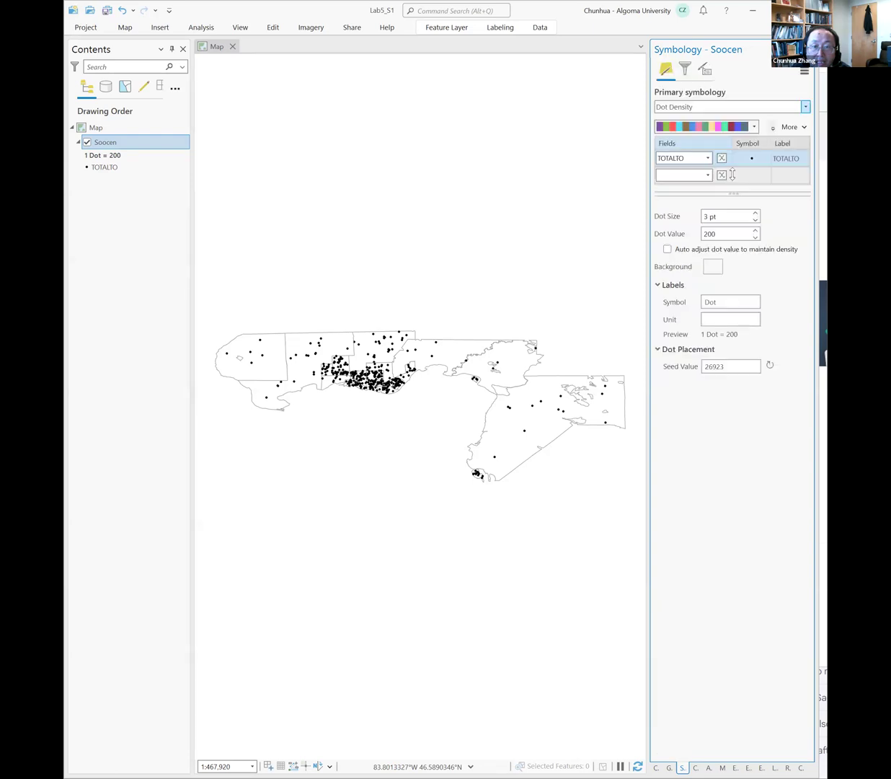
Try dot sizes of 10, 5 and 4 pt for the Soocen dot density symbology and settle on 3 pt.
left_click(707, 217)
type("0")
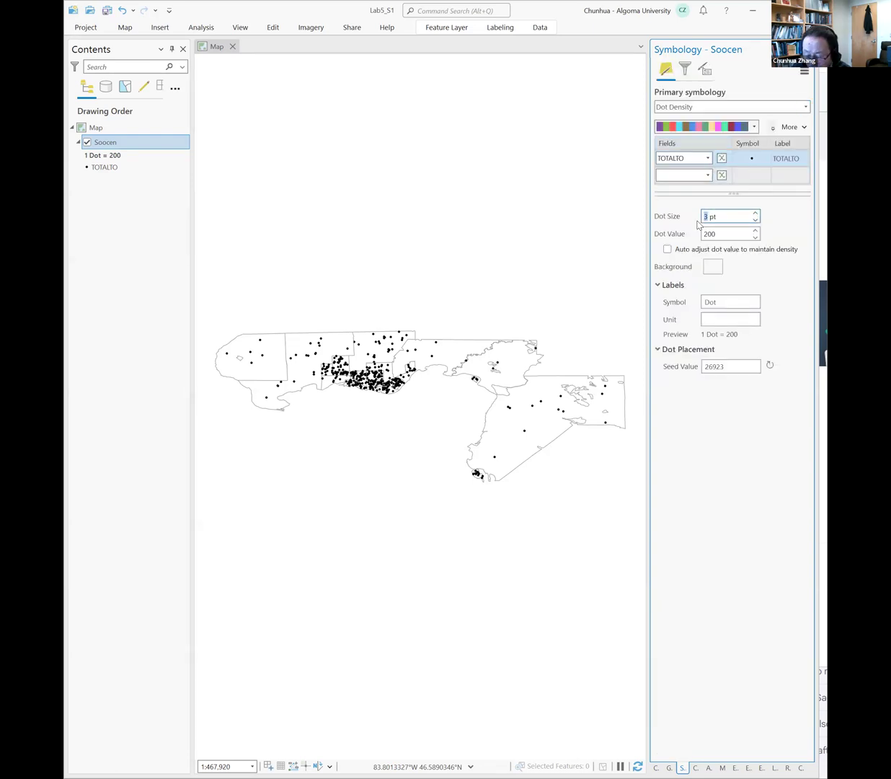
key("Return")
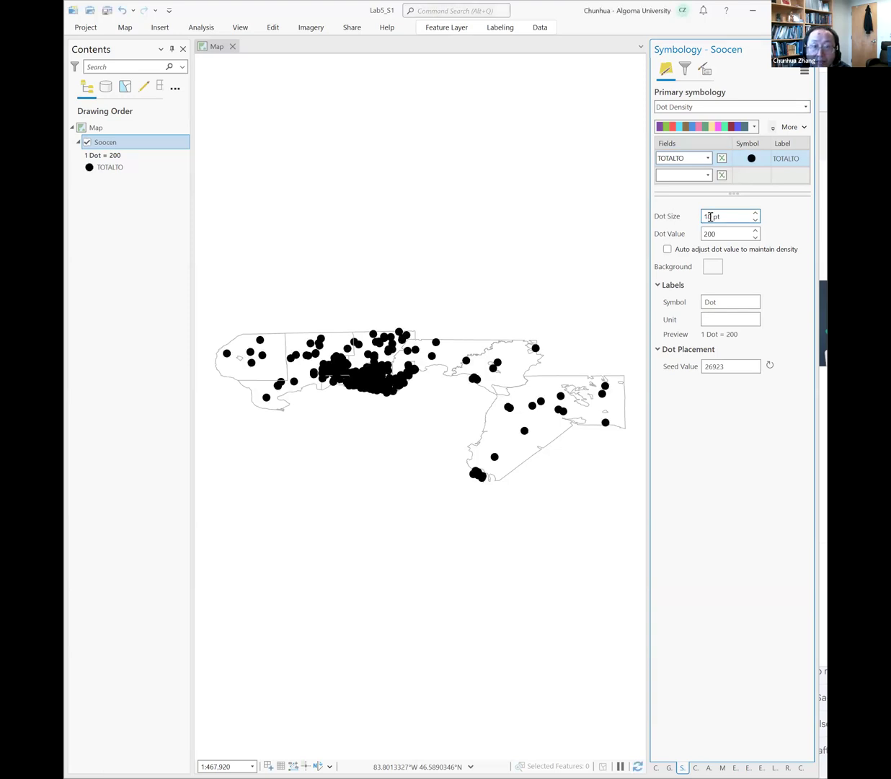
left_click_drag(712, 216, 700, 225)
type("5")
key("Return")
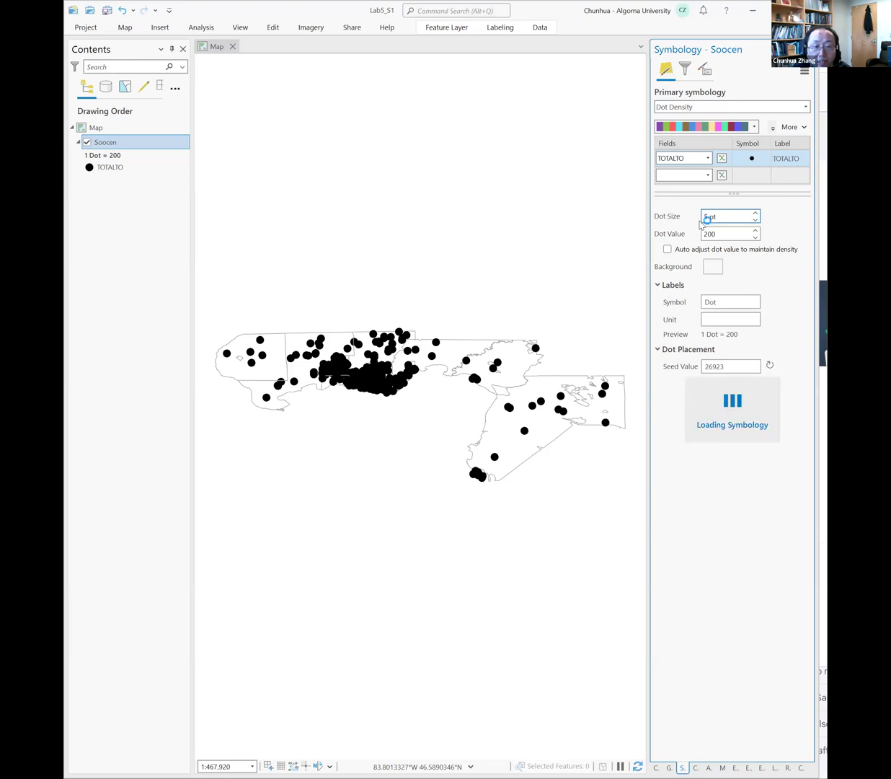
left_click_drag(708, 216, 704, 220)
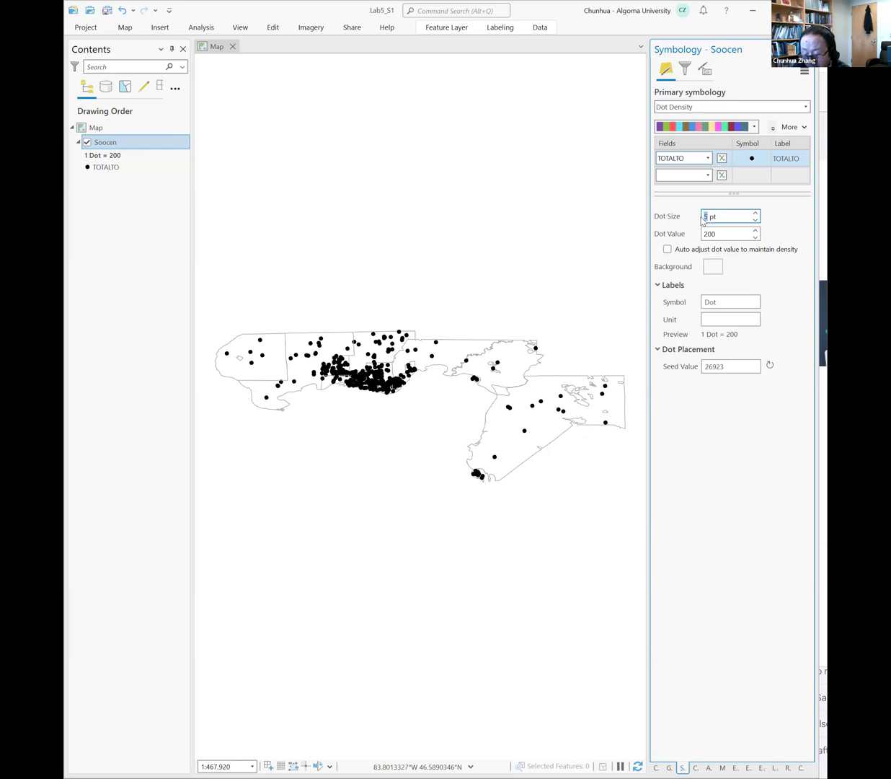
type("4")
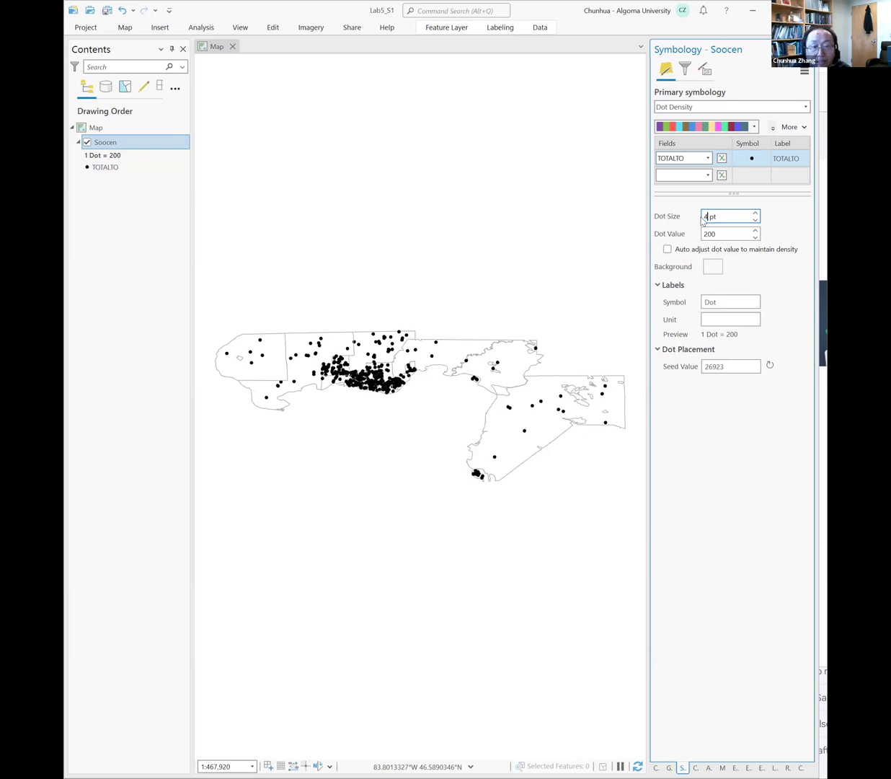
double_click(706, 217)
type("3")
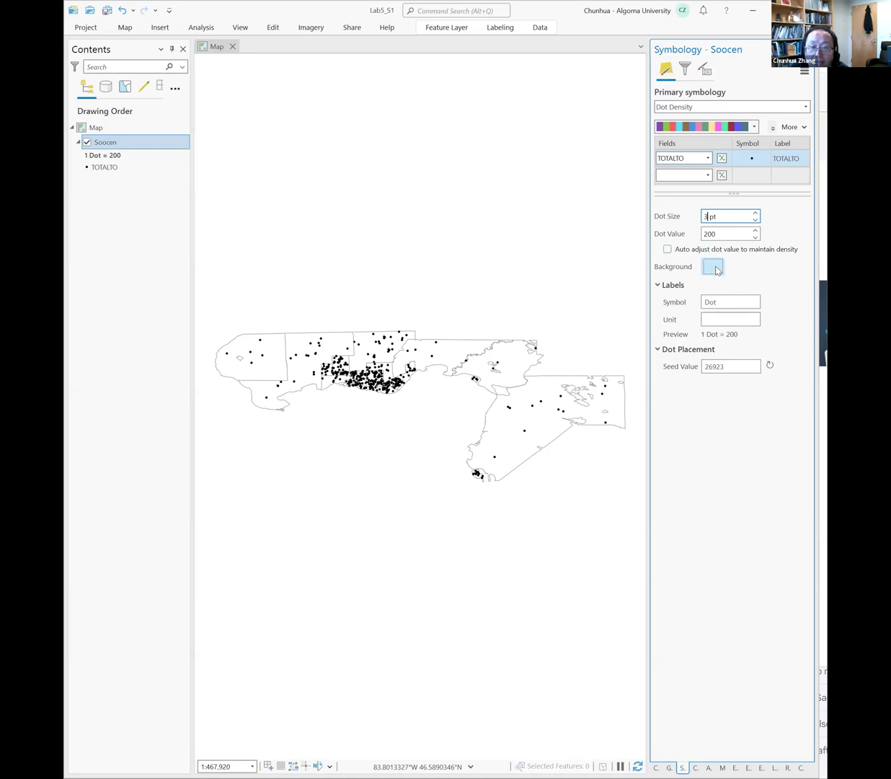
Fill the Soocen dot density background polygons with Olivine Yellow and apply it.
left_click(714, 268)
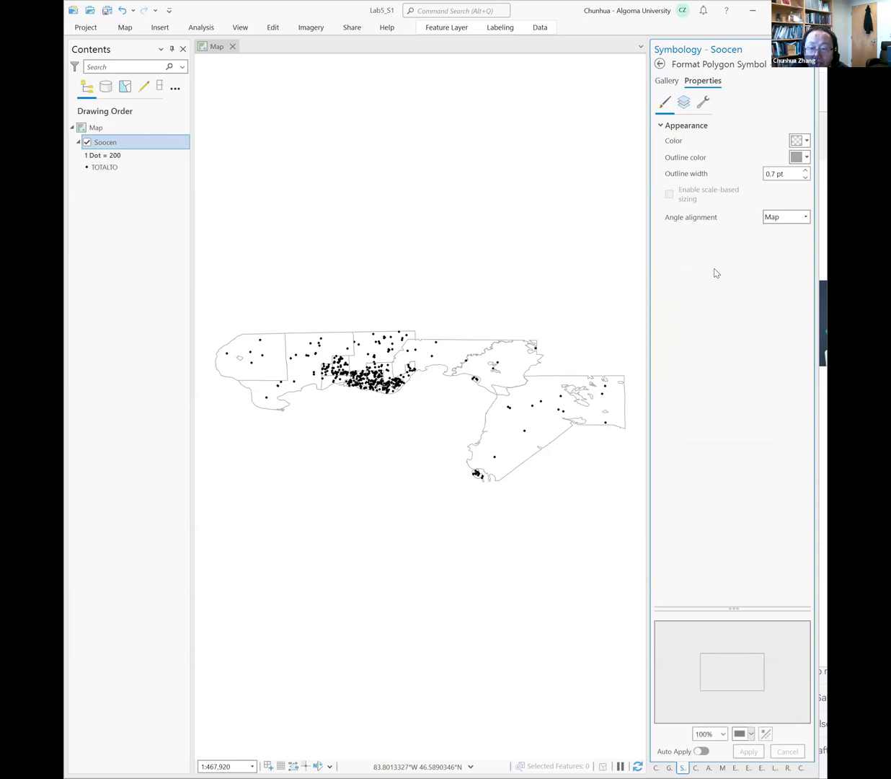
left_click(807, 142)
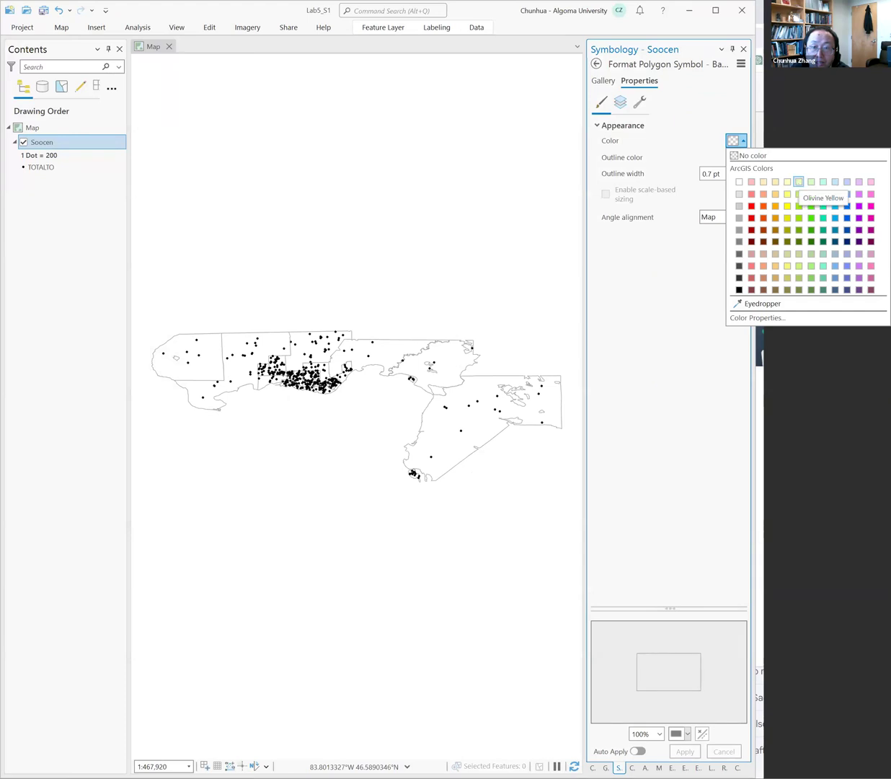
left_click(799, 182)
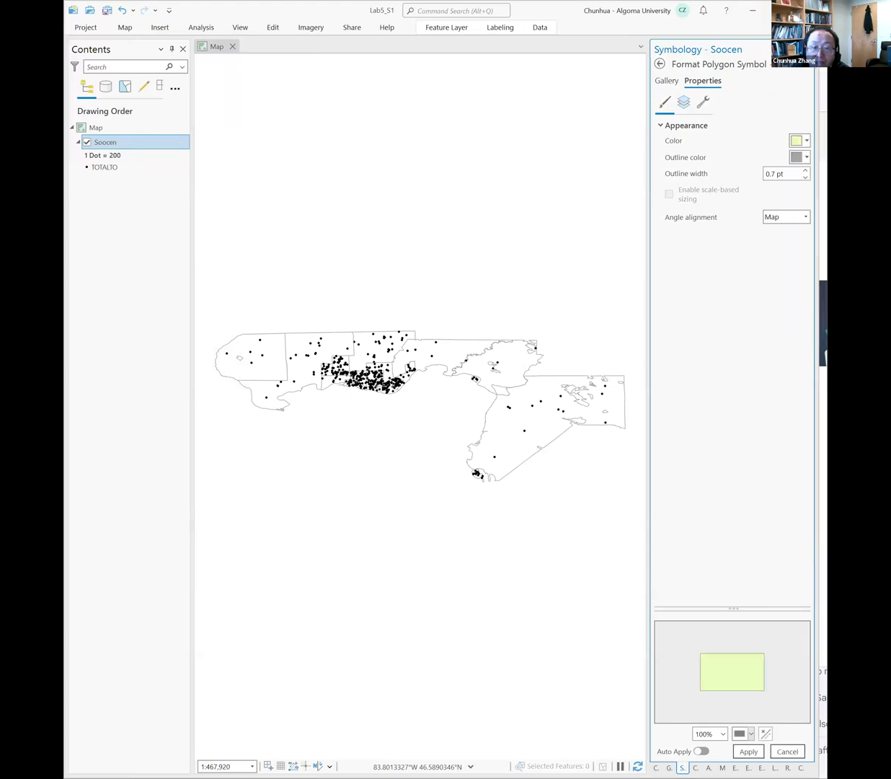
left_click(750, 752)
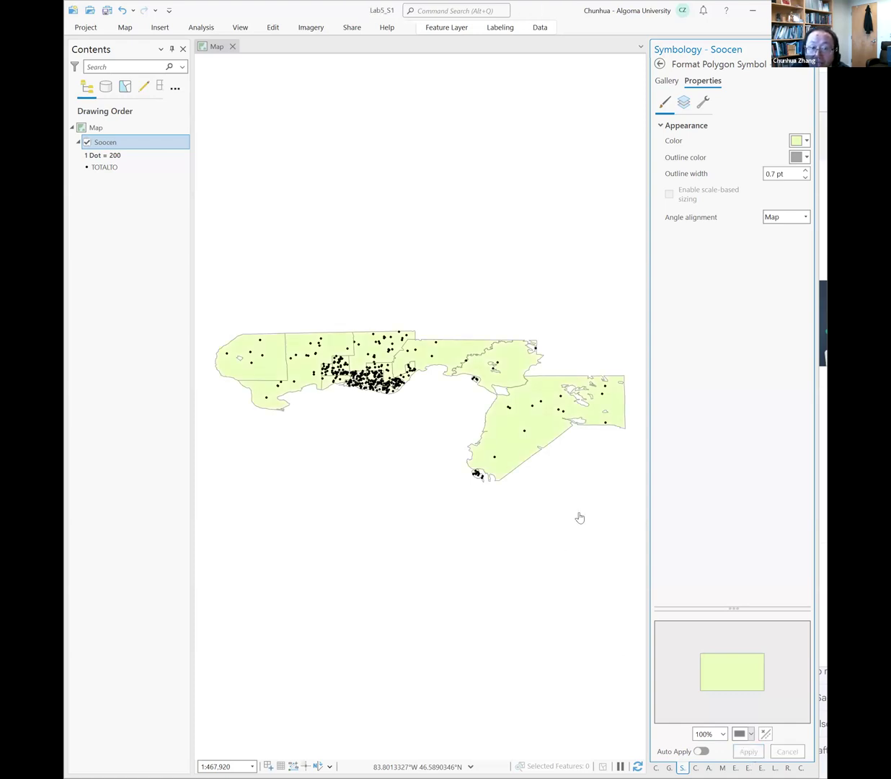
Give the background polygons a Gray 40% outline with a width of 0.5 pt and apply the formatting.
left_click(808, 158)
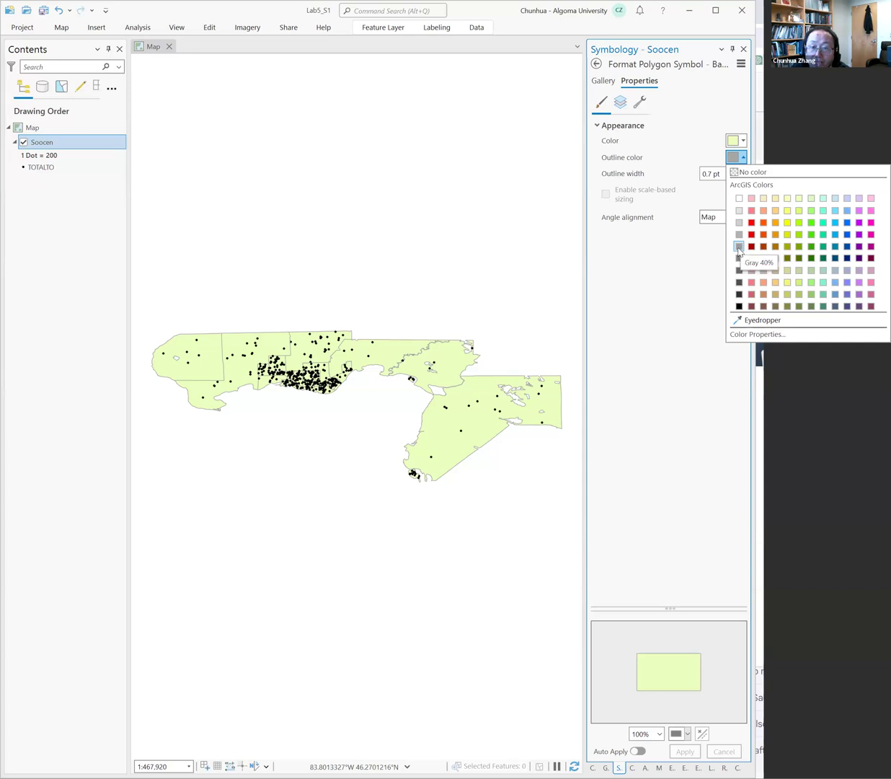
left_click(738, 247)
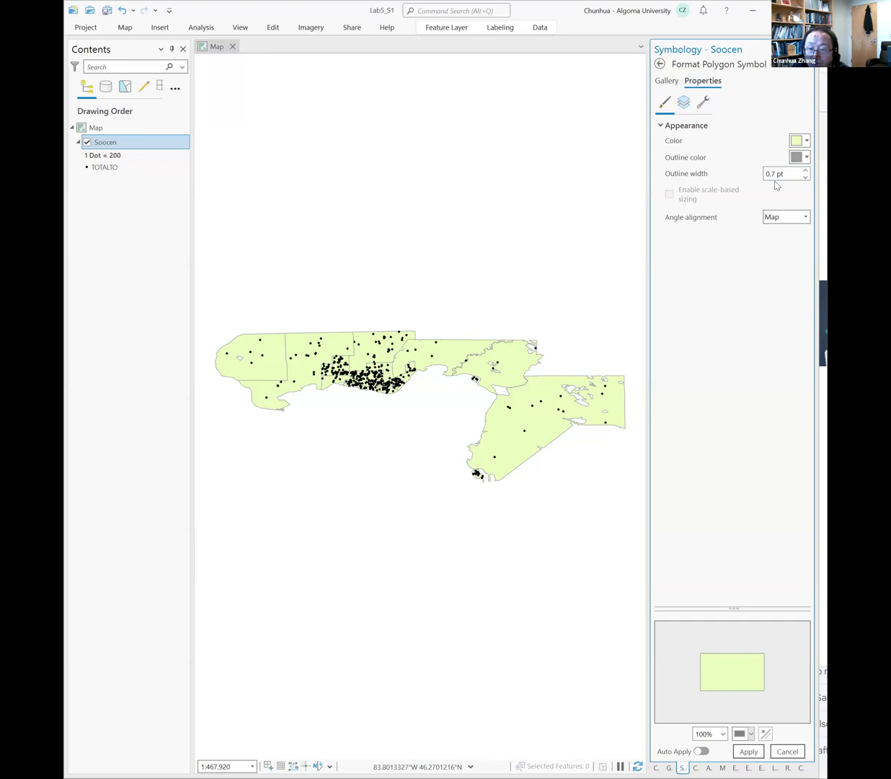
left_click(773, 174)
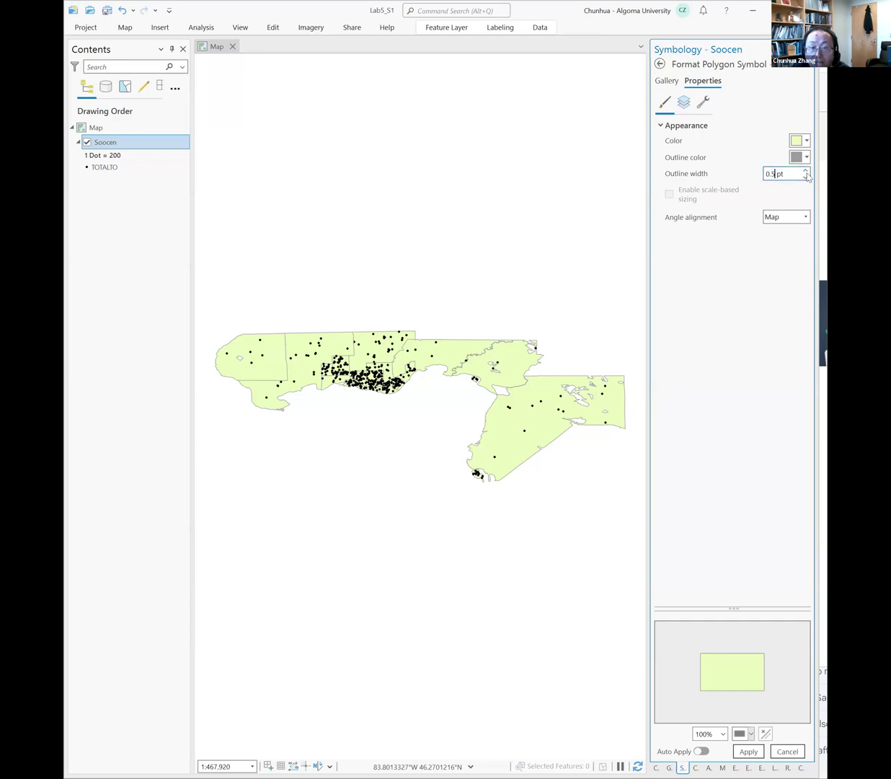
left_click(749, 752)
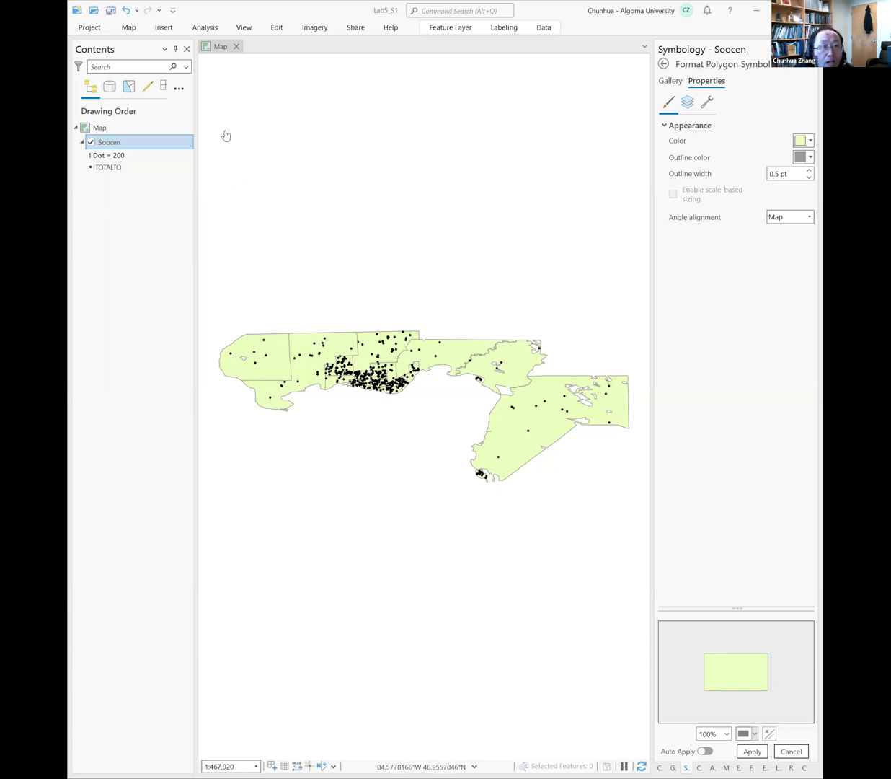
Create a new ANSI Landscape Letter layout (8.5 x 11 in) and answer the prompt about uncommitted symbol formatting.
left_click(166, 29)
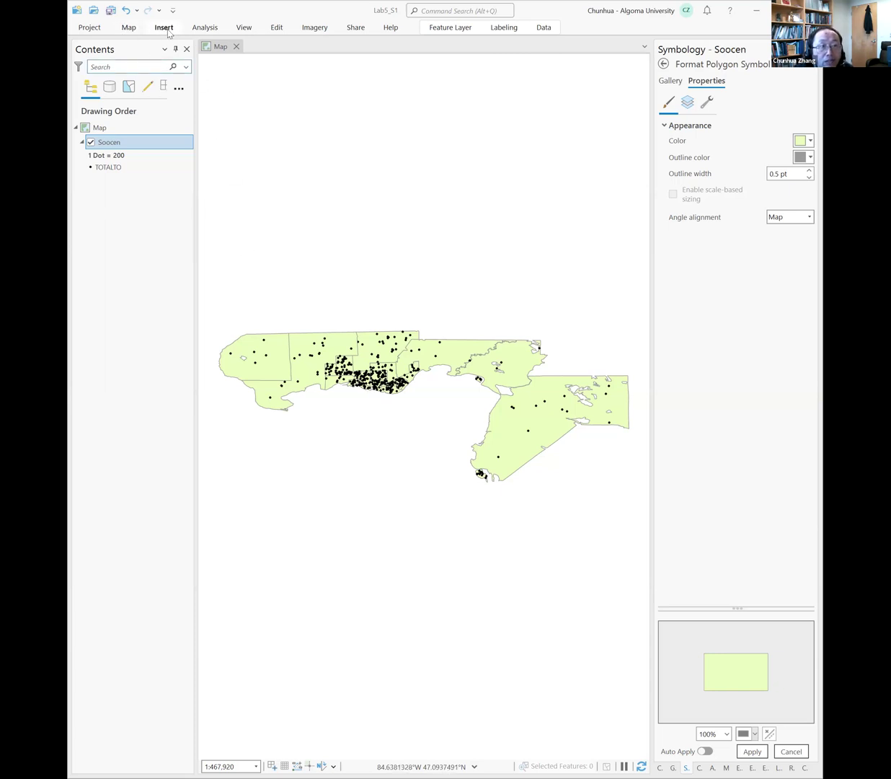
left_click(106, 62)
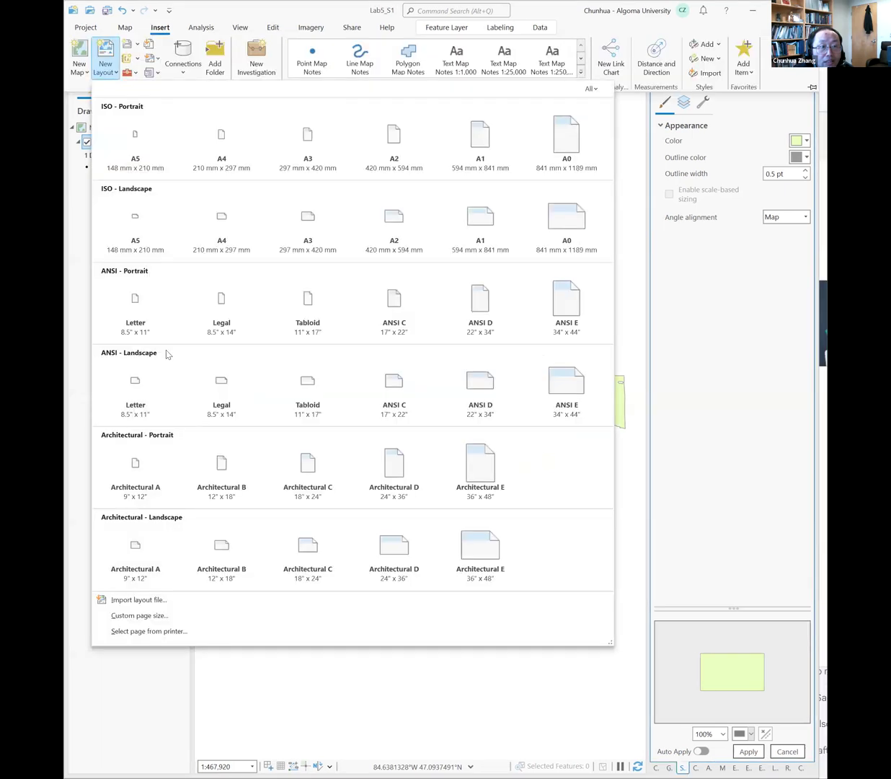
left_click(155, 413)
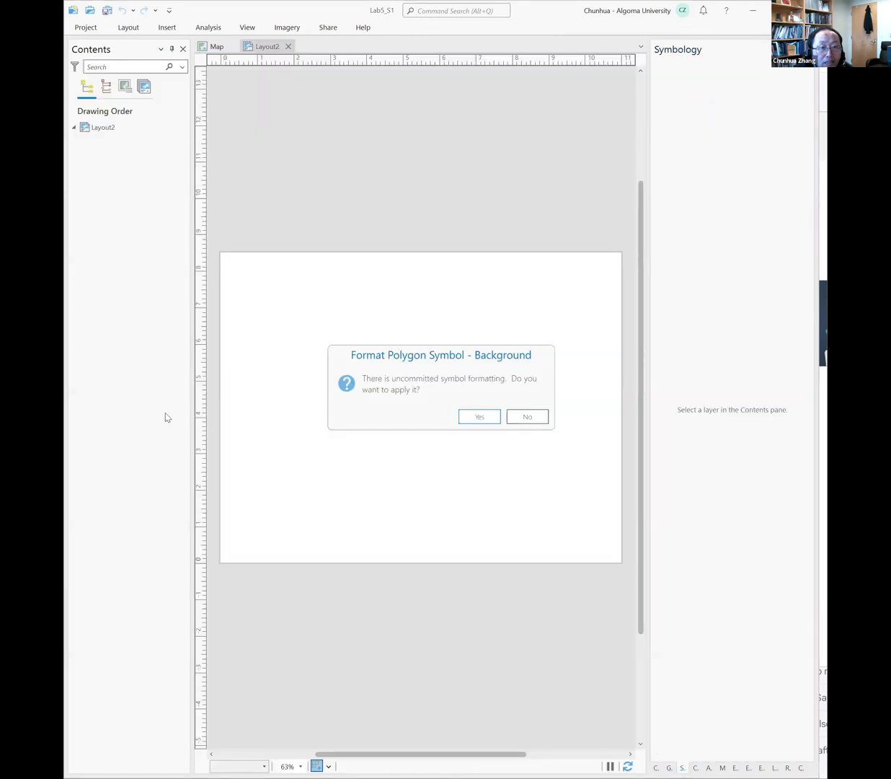
left_click(486, 424)
left_click(523, 421)
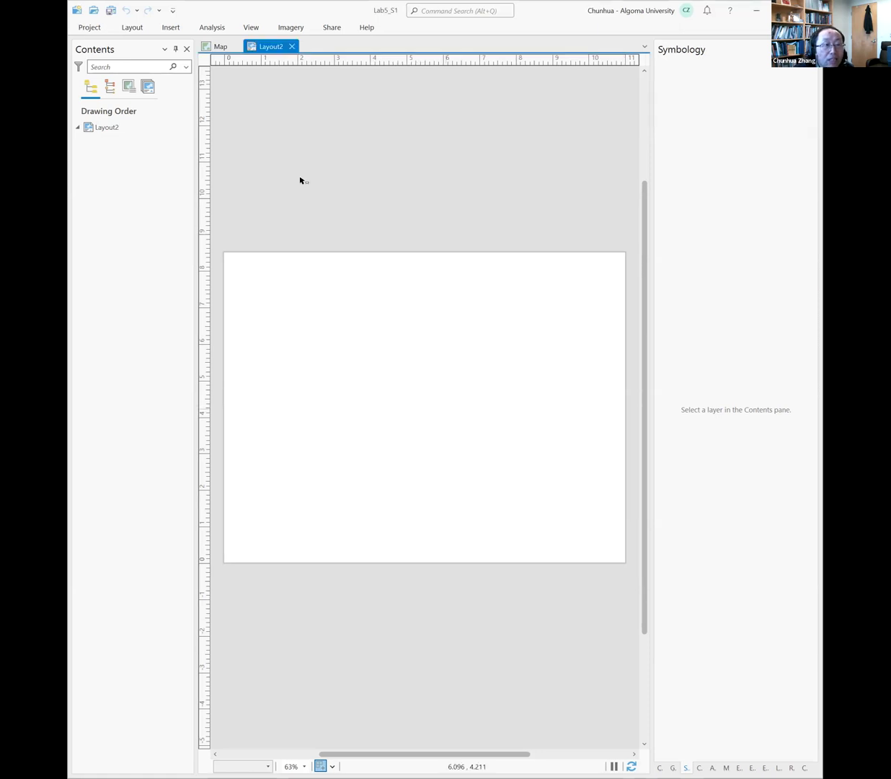
Insert a map frame showing the Soocen dot density map, drawn to nearly fill the landscape page with narrow margins.
left_click(169, 27)
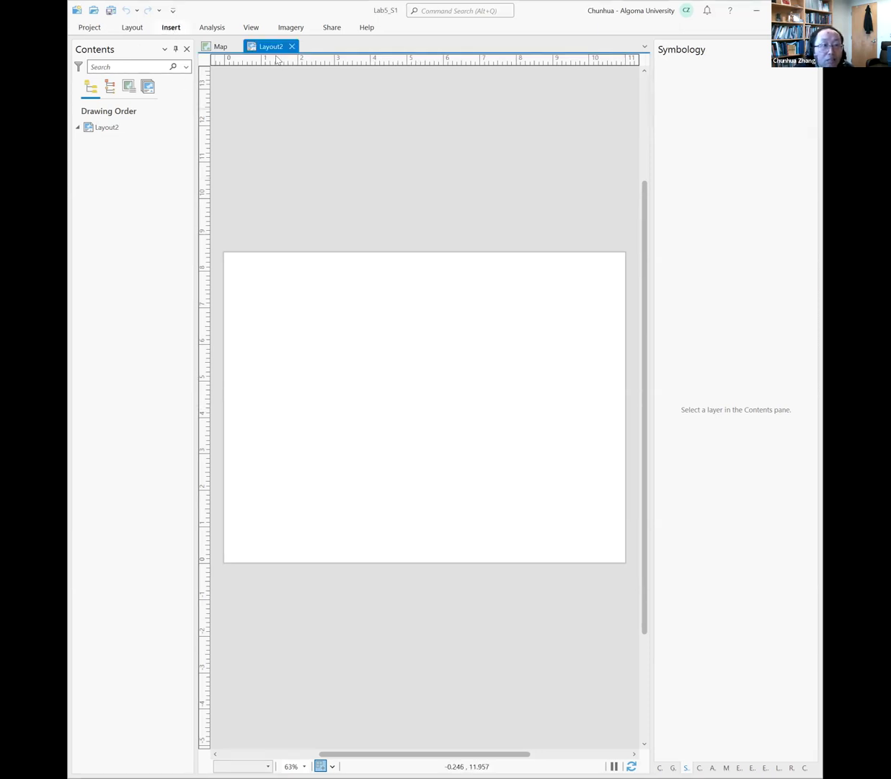
left_click(406, 157)
left_click_drag(231, 269, 617, 556)
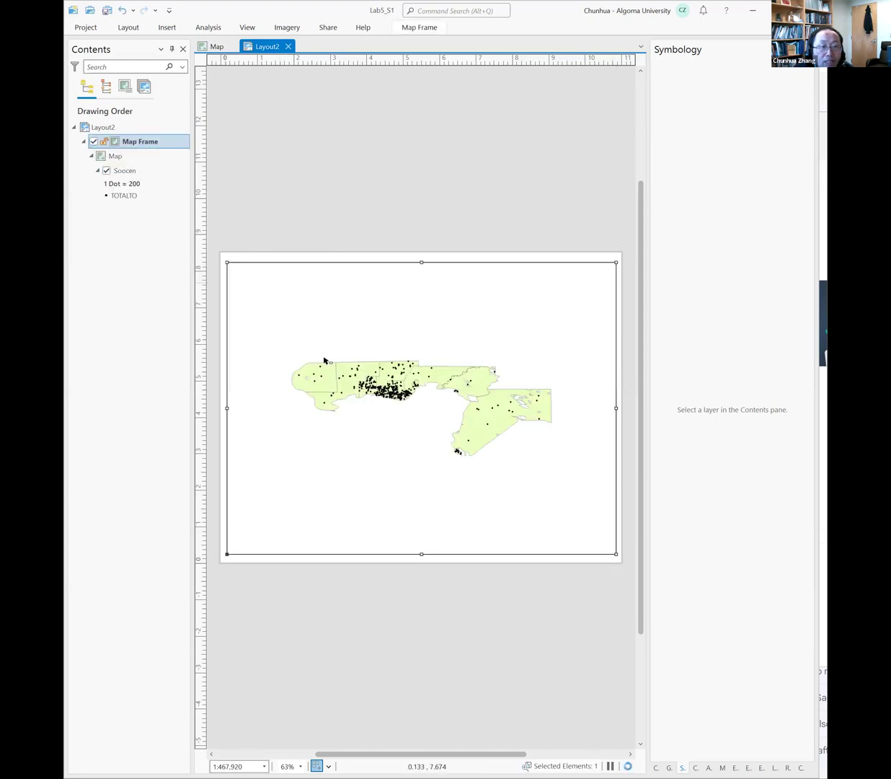
Activate the map frame and set its map scale to 1:350,000, returning to the layout when done.
left_click(146, 145)
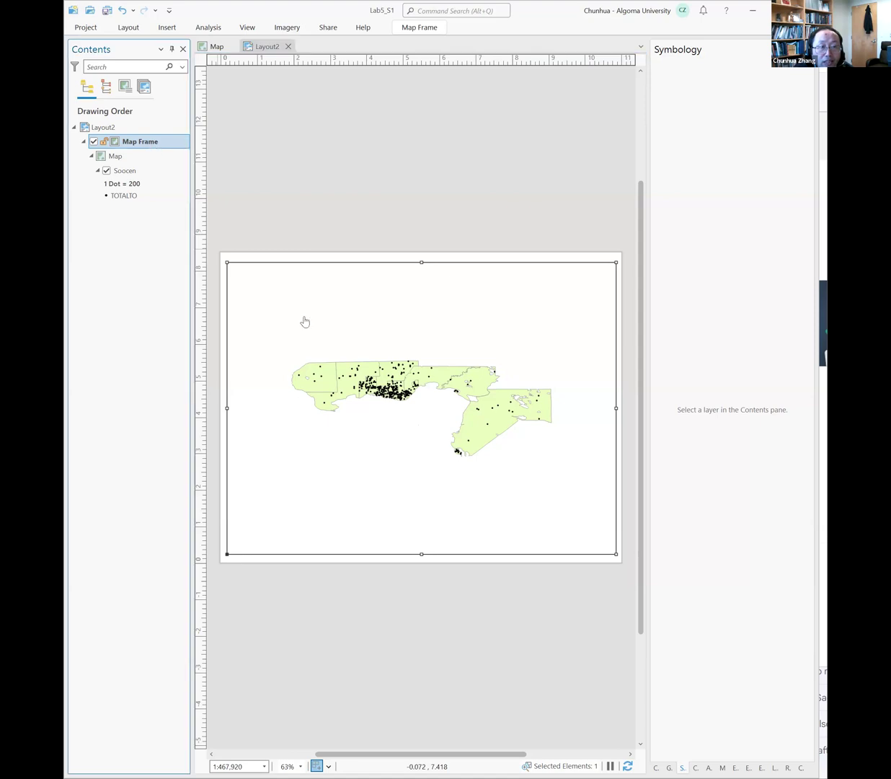
double_click(390, 429)
scroll(391, 429, "up", 2)
scroll(390, 428, "down", 2)
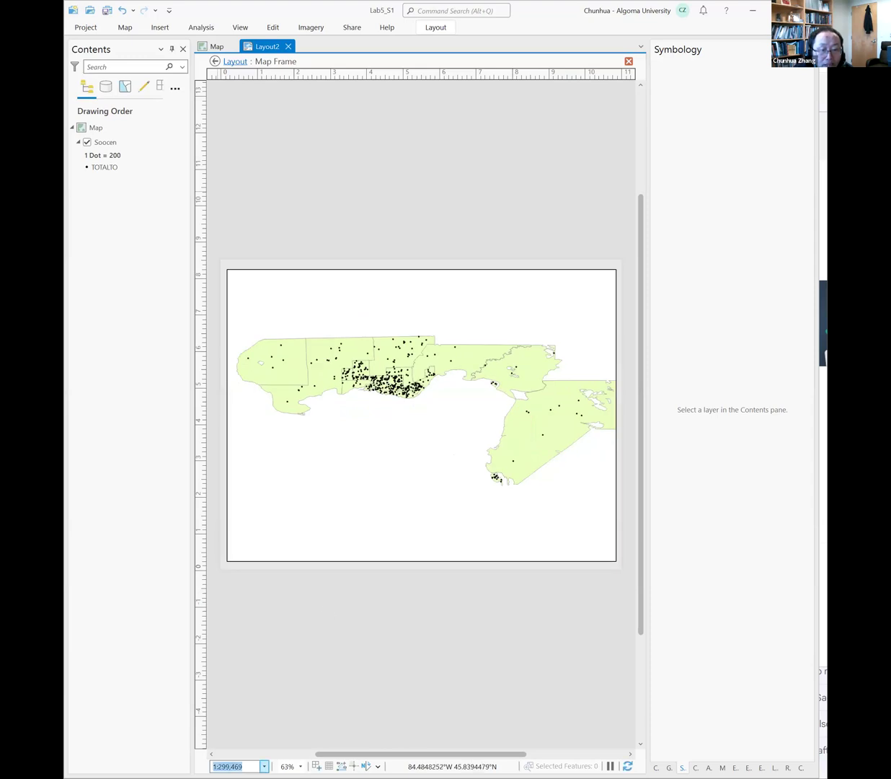
left_click_drag(239, 767, 214, 766)
left_click(214, 767)
left_click_drag(217, 766, 257, 761)
type("350")
key("Return")
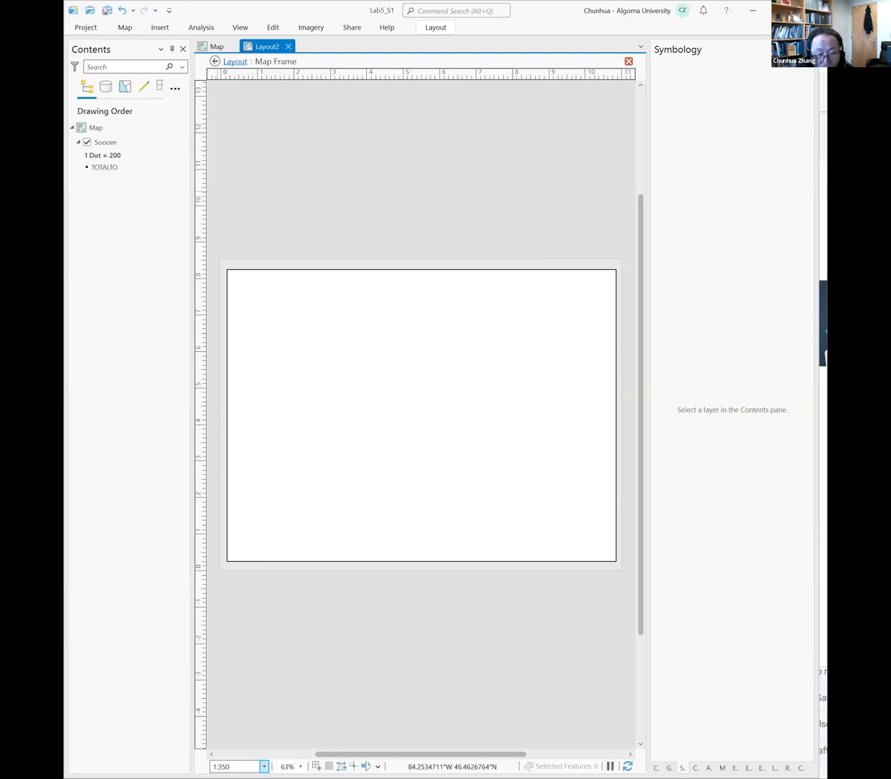
type("0000")
key("Return")
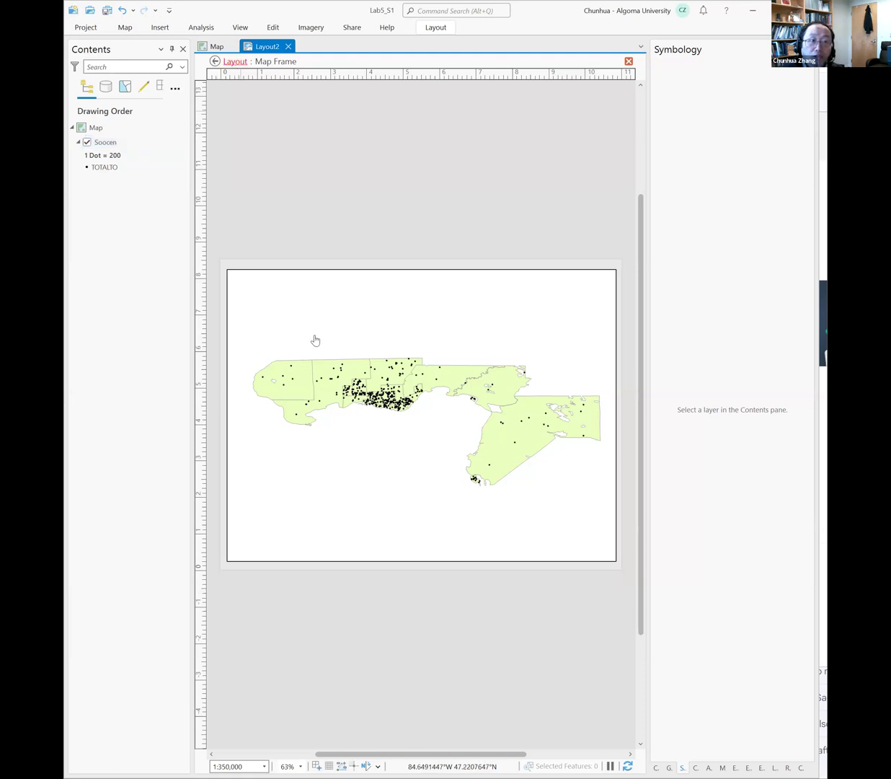
left_click(236, 62)
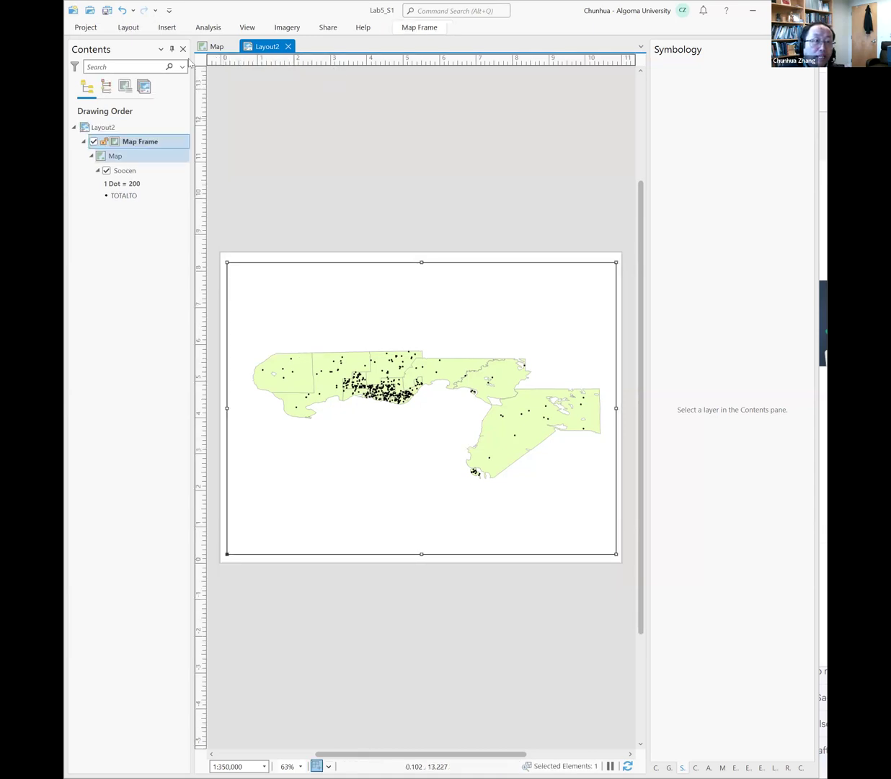
Change the layout's page units to centimeters and set a custom page size of 20 cm wide by 15 cm high.
left_click(128, 27)
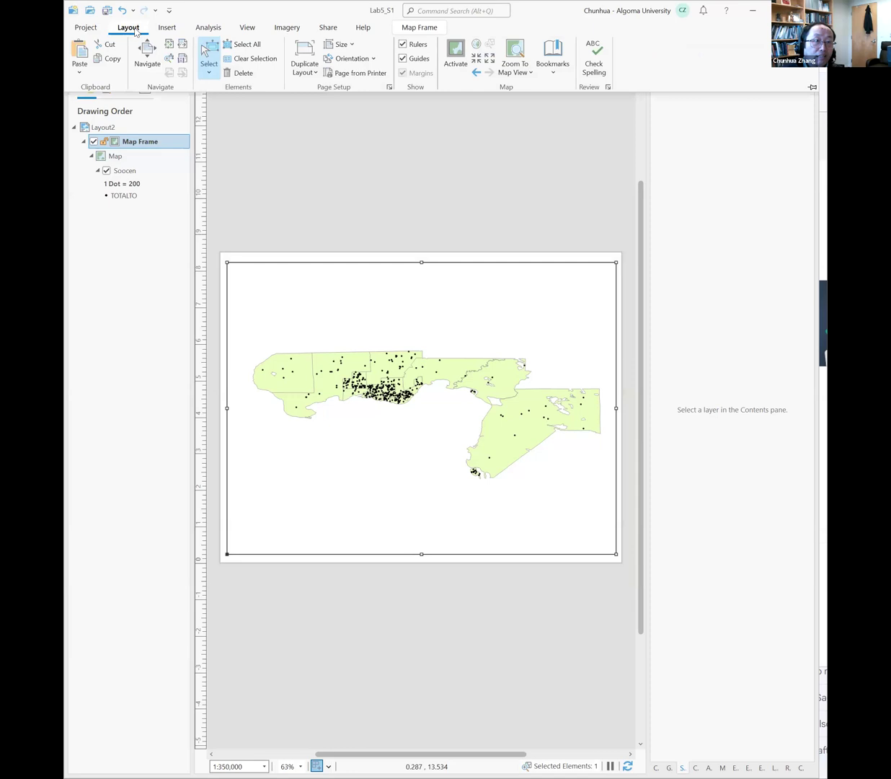
left_click(339, 45)
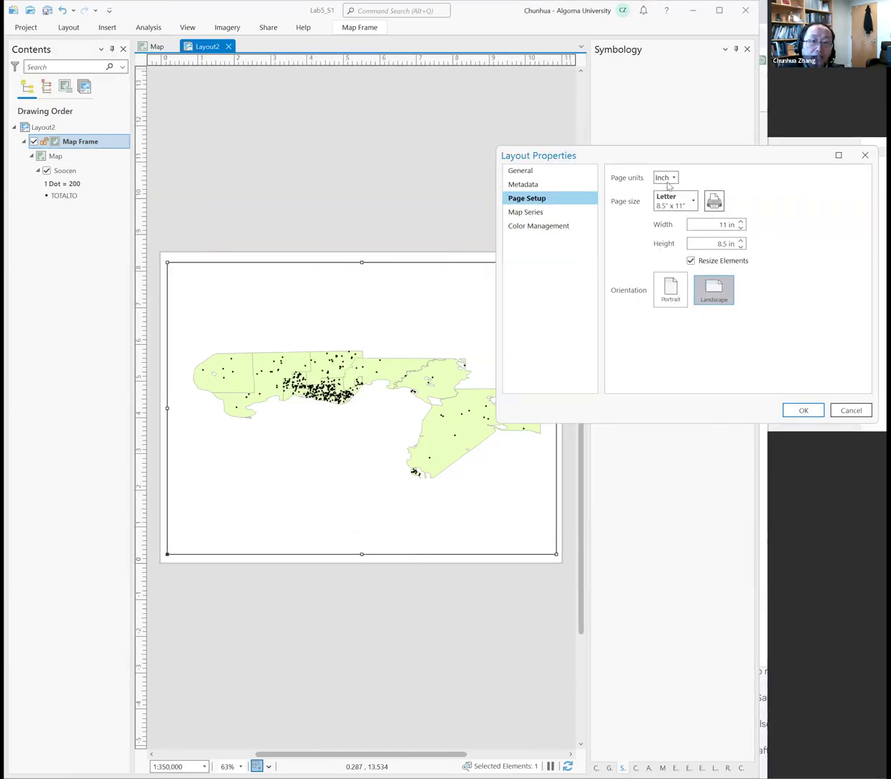
left_click(664, 178)
left_click(674, 205)
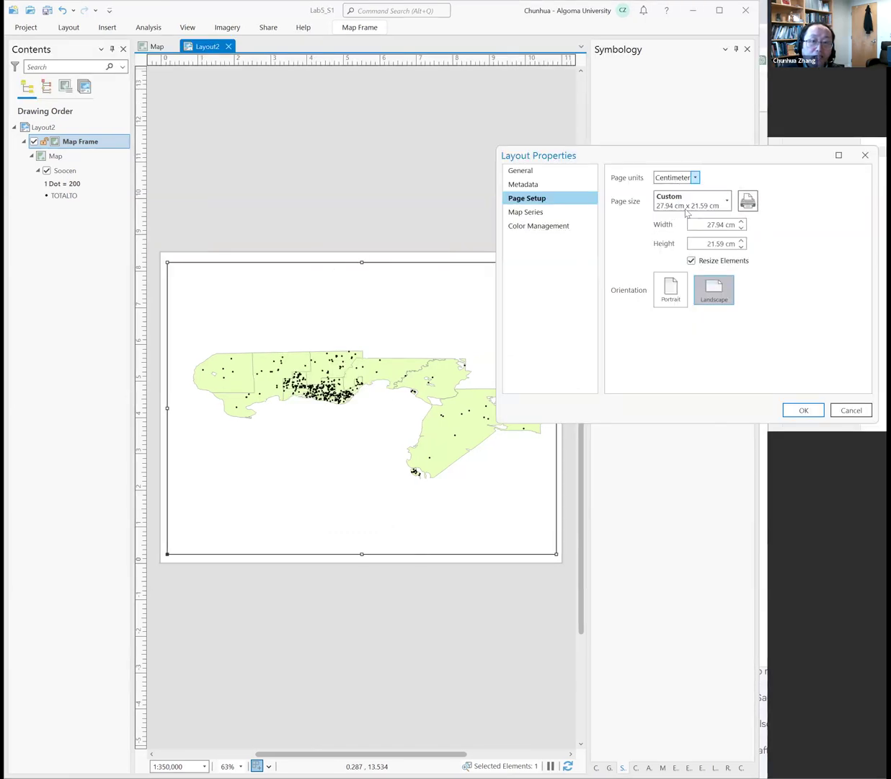
double_click(725, 226)
type("20")
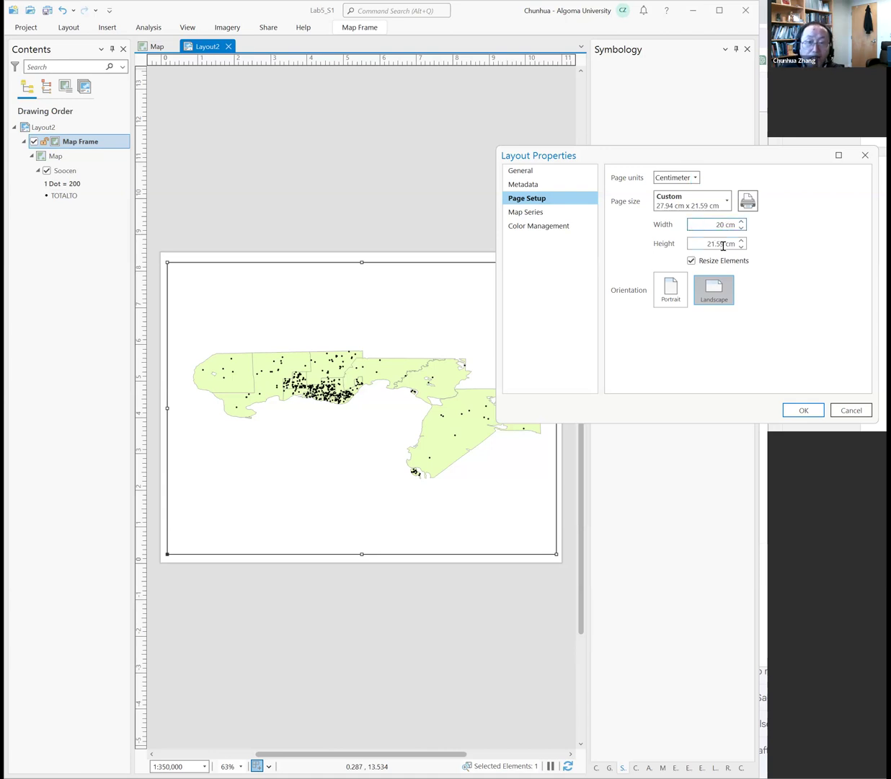
double_click(714, 243)
type("15")
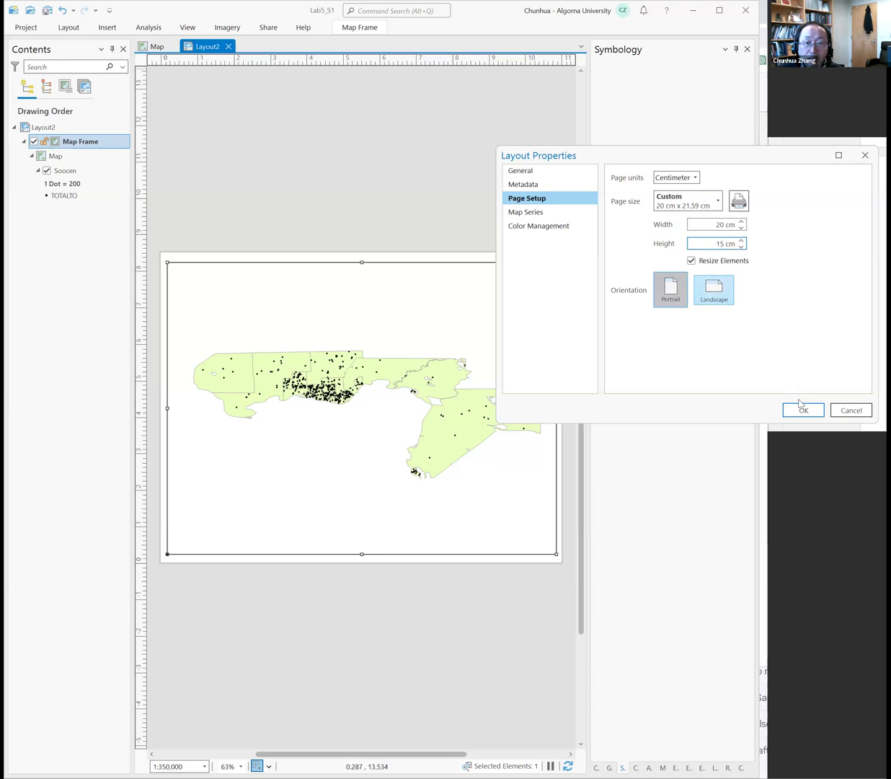
left_click(804, 412)
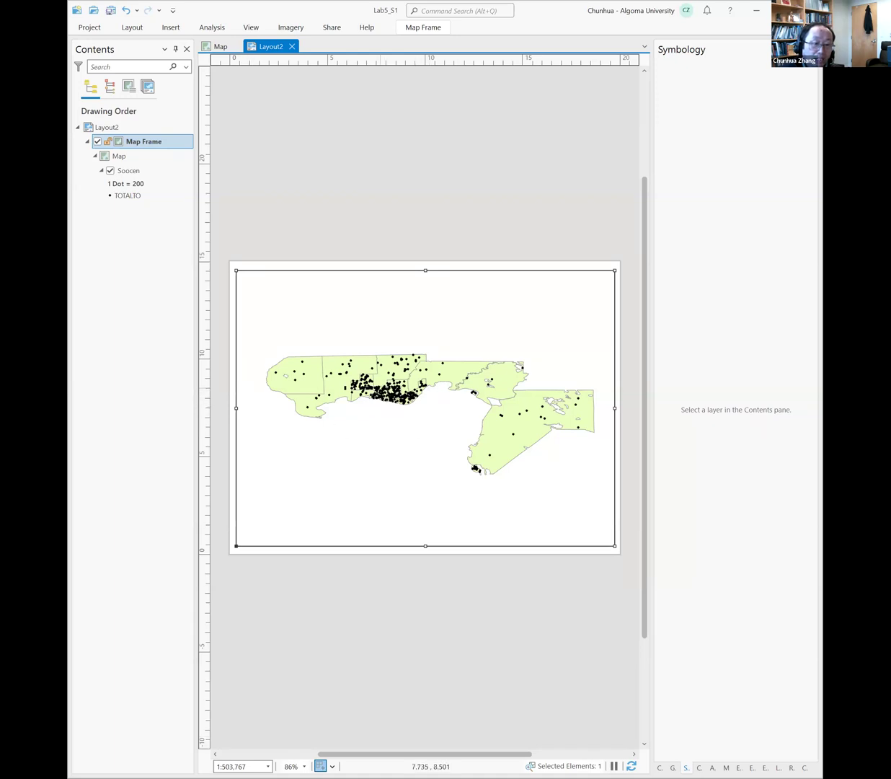
Set the activated map frame's scale to 1:450,000, nudge the map so all tracts fit, and return to the layout.
left_click(165, 149)
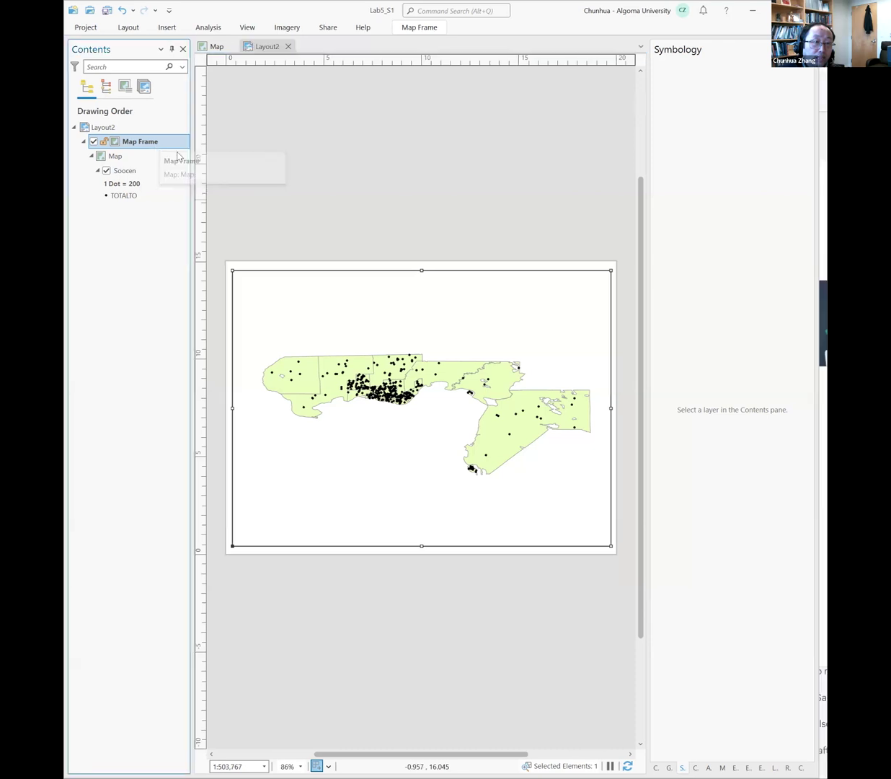
double_click(323, 389)
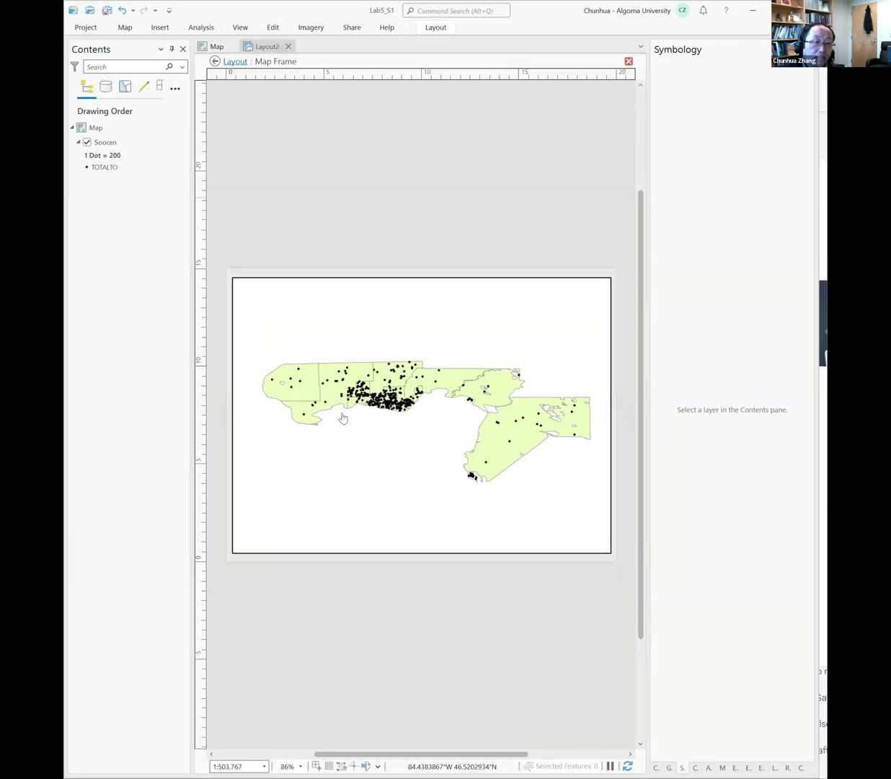
left_click(237, 766)
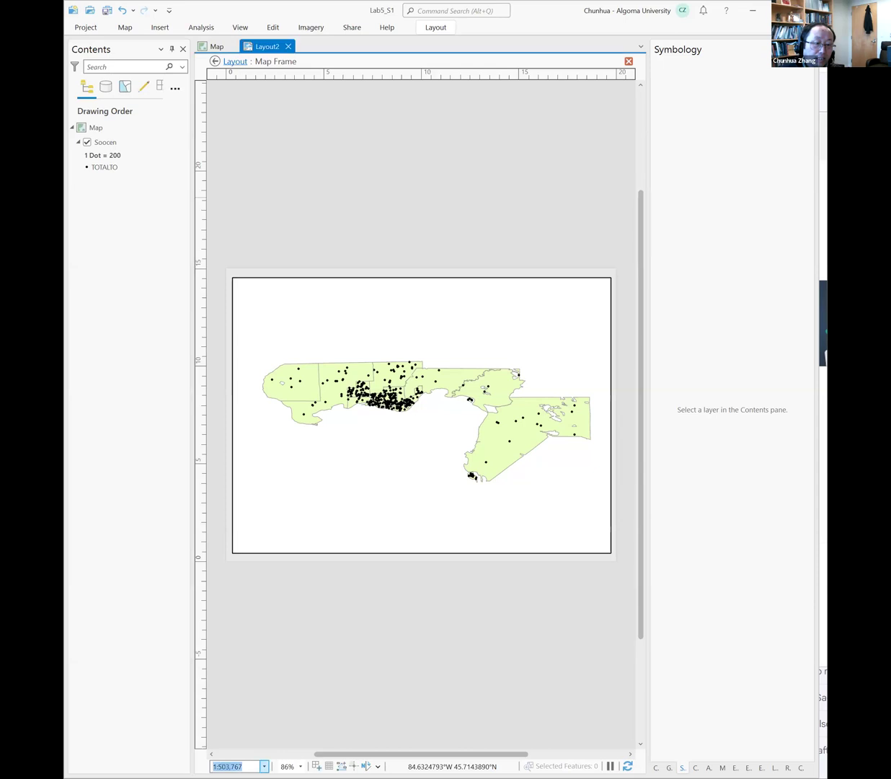
left_click_drag(243, 766, 219, 766)
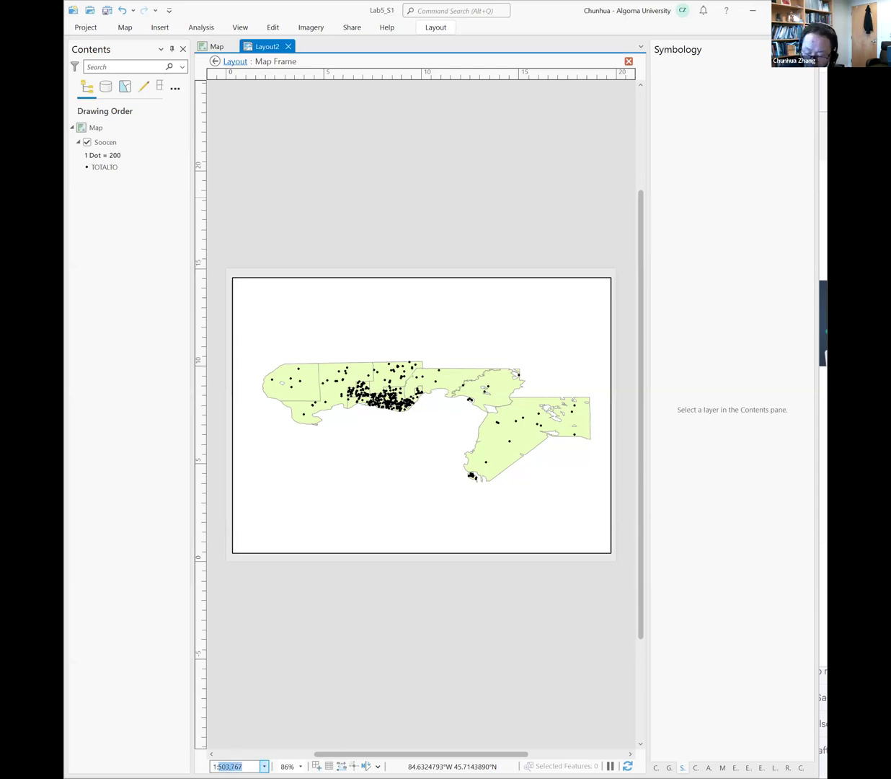
type("4500000")
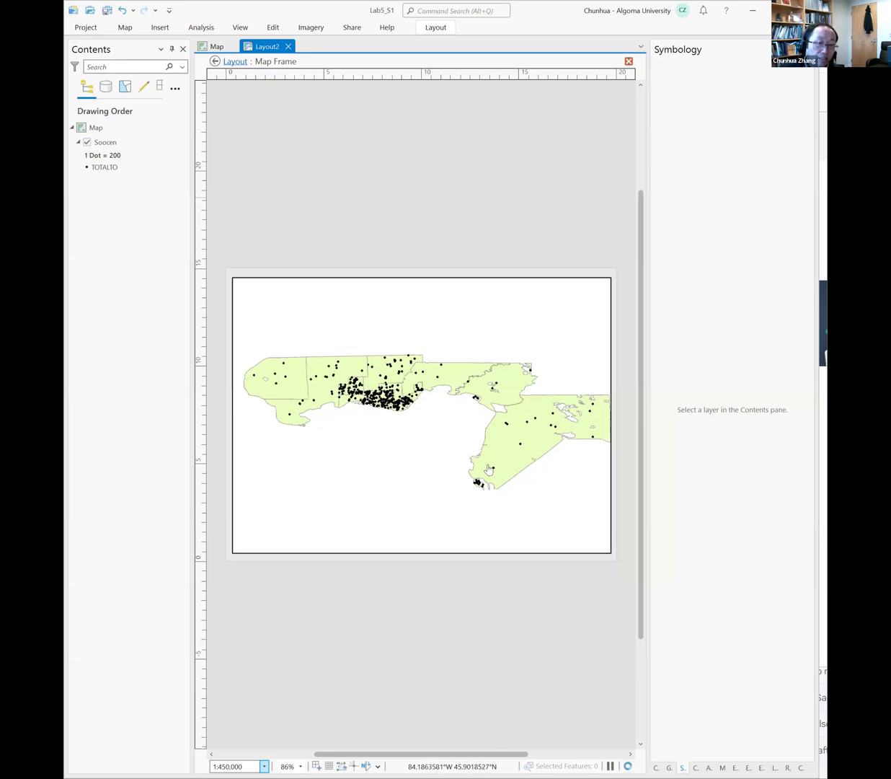
left_click_drag(482, 429, 470, 425)
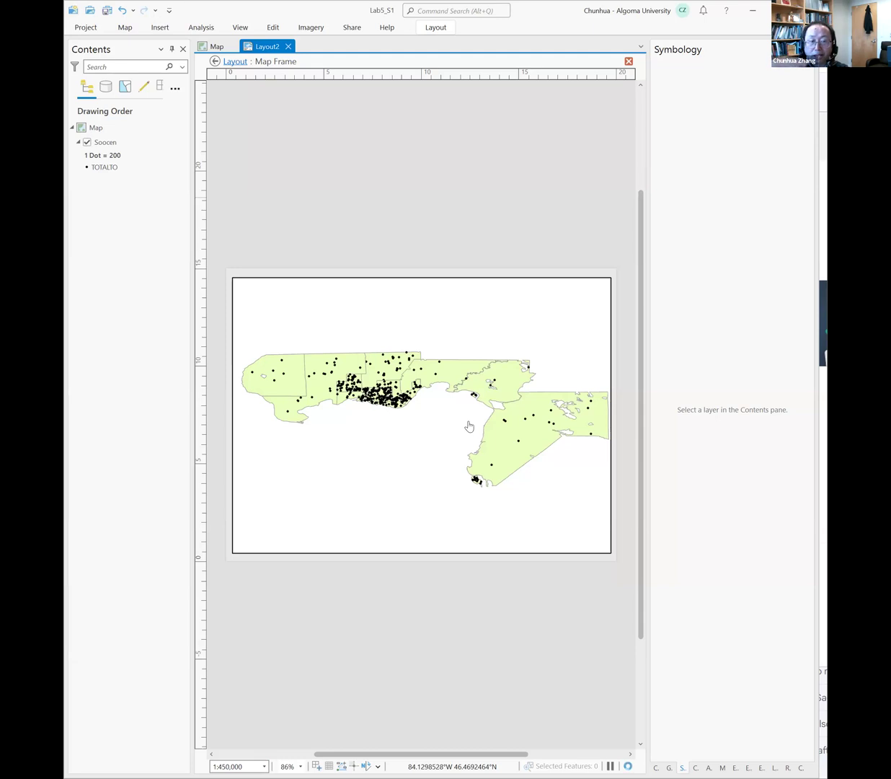
left_click(235, 63)
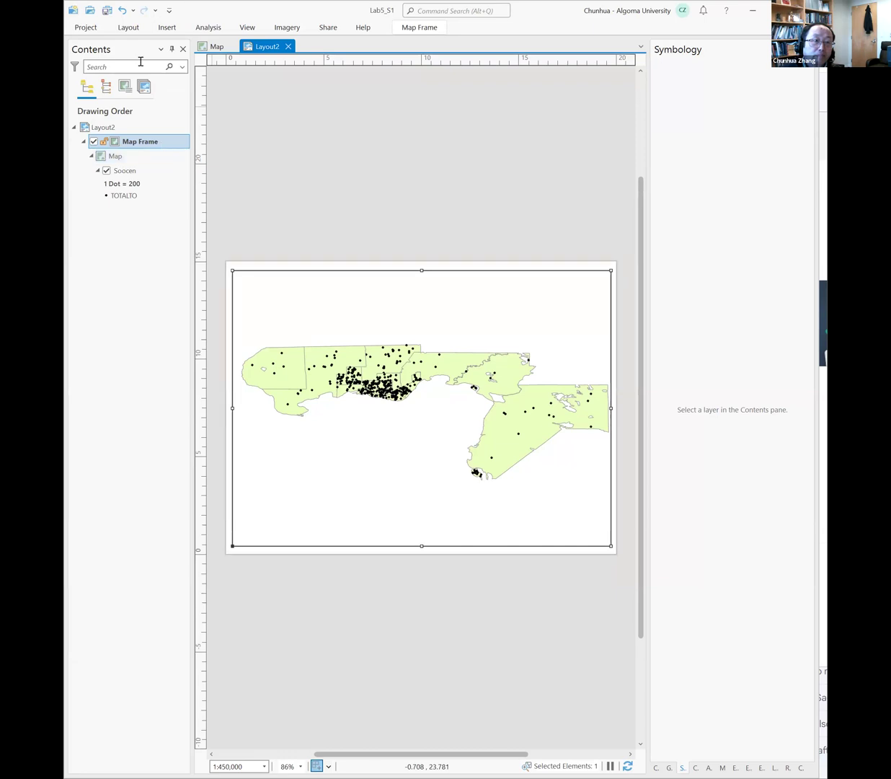
Reduce the custom page height to 12 cm.
left_click(129, 28)
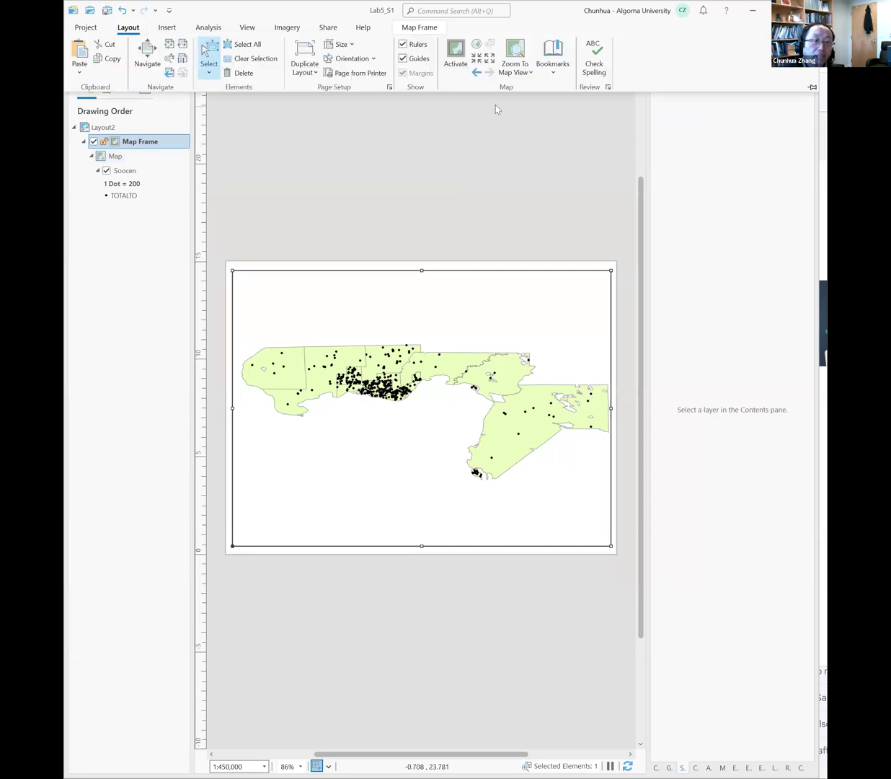
left_click(340, 44)
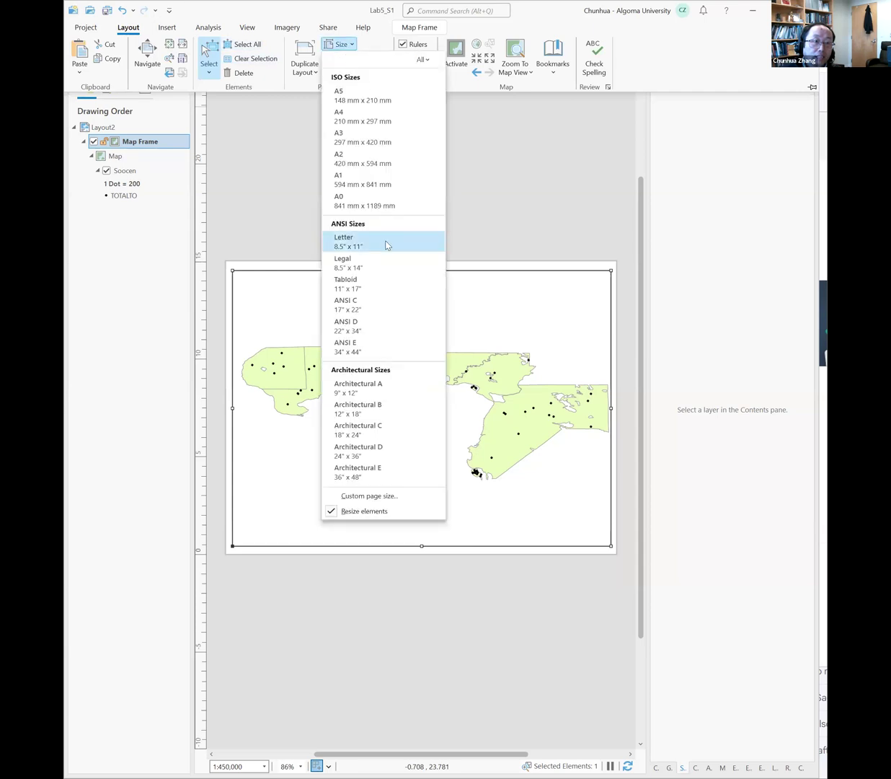
left_click(374, 501)
double_click(722, 244)
type("10")
key("BackSpace")
type("2")
left_click(802, 412)
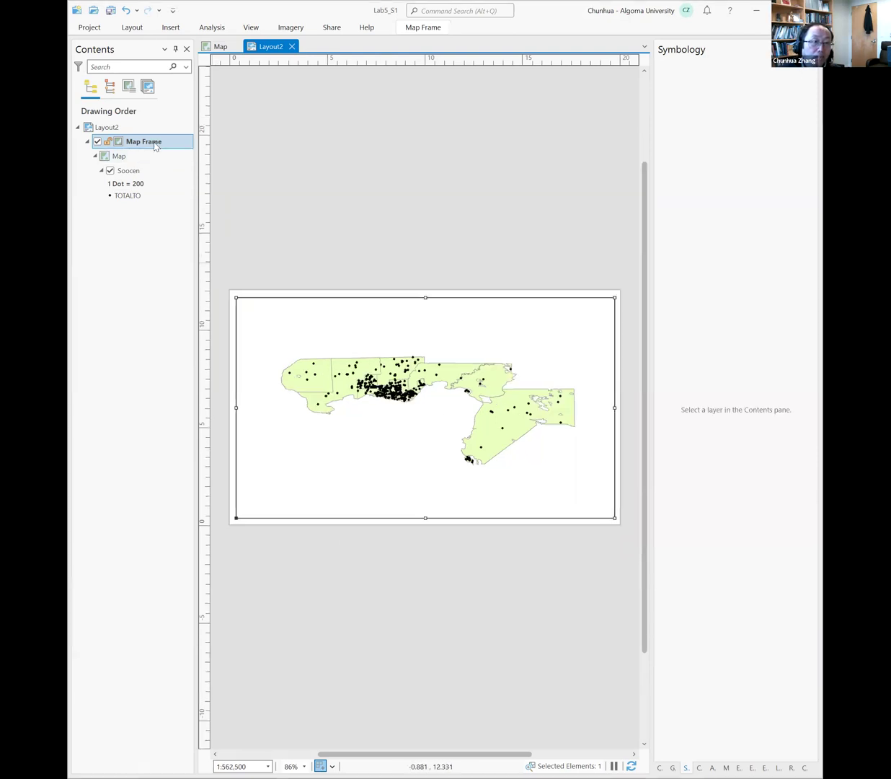
Restore the map frame's scale to 1:450,000 on the shorter page, recenter the tracts in the frame, and return to the layout.
left_click(157, 144)
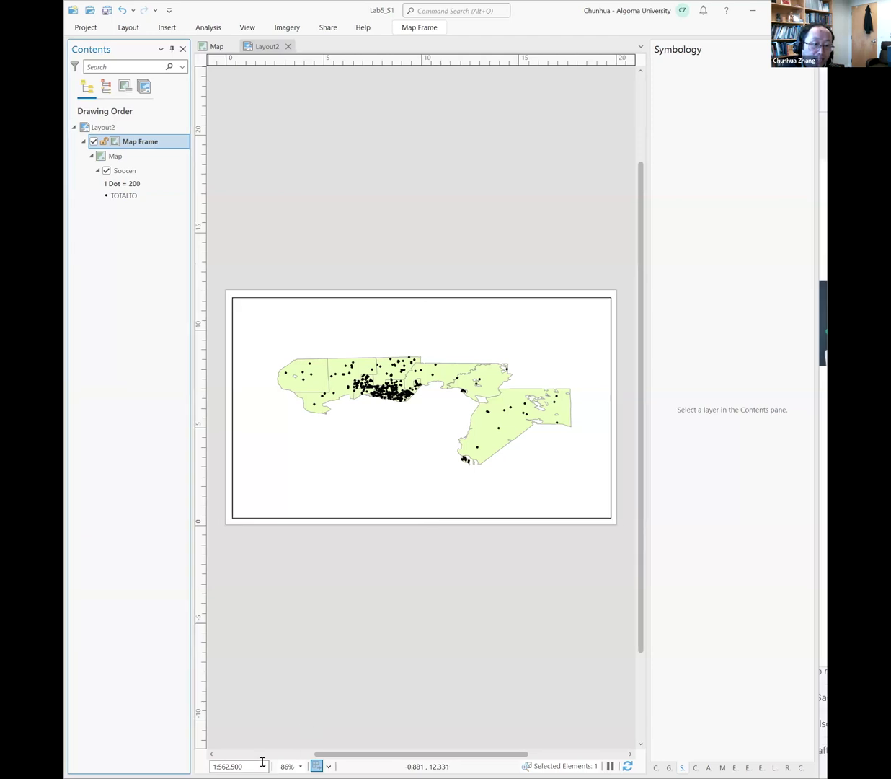
double_click(216, 766)
type("45")
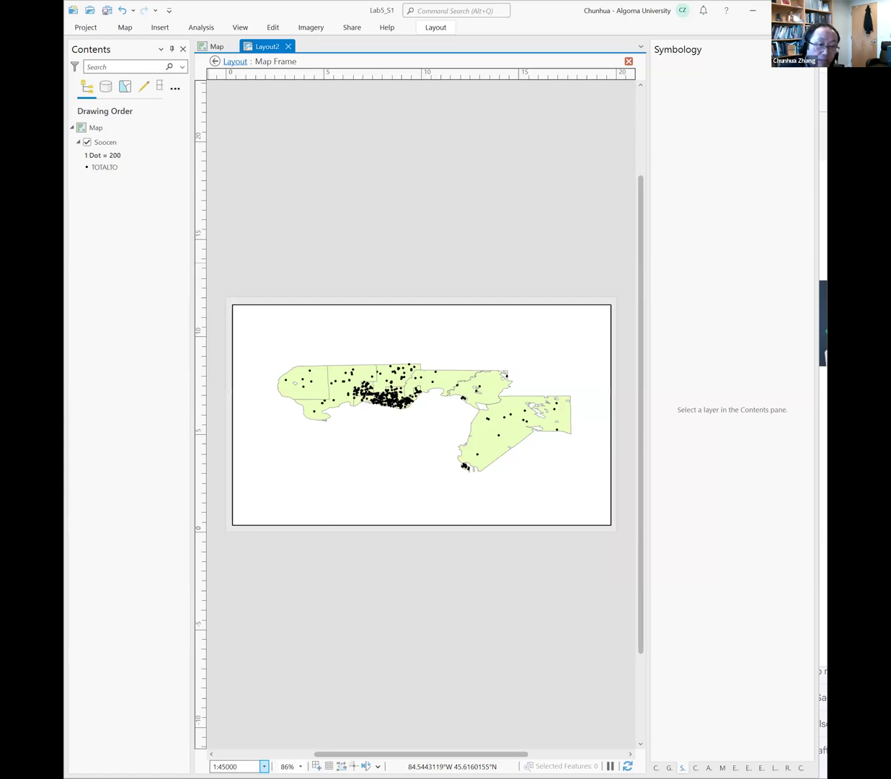
key("Return")
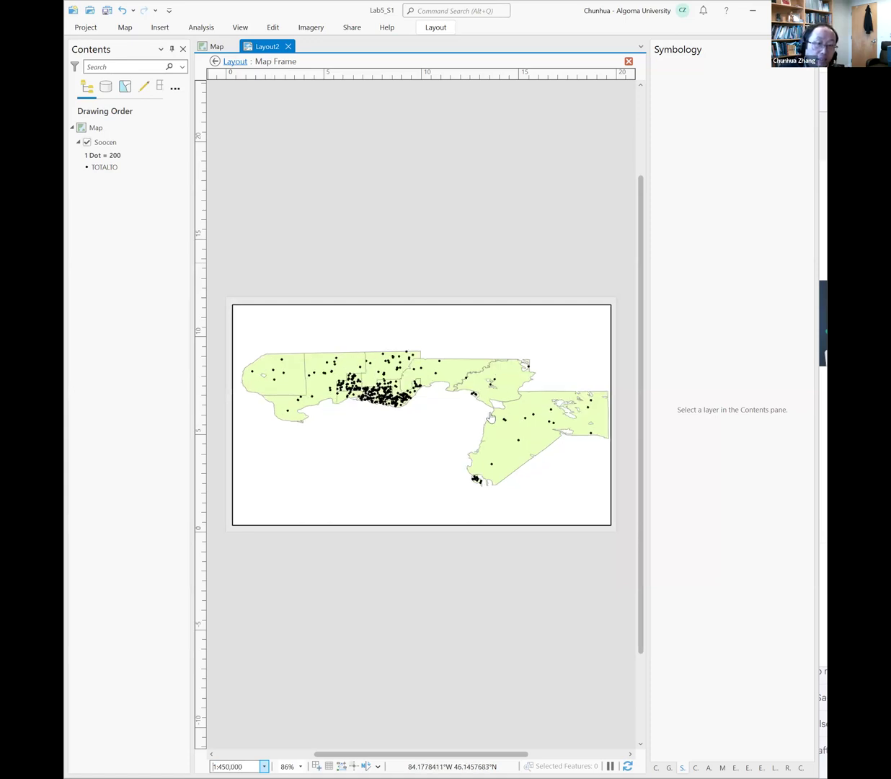
left_click_drag(486, 420, 481, 426)
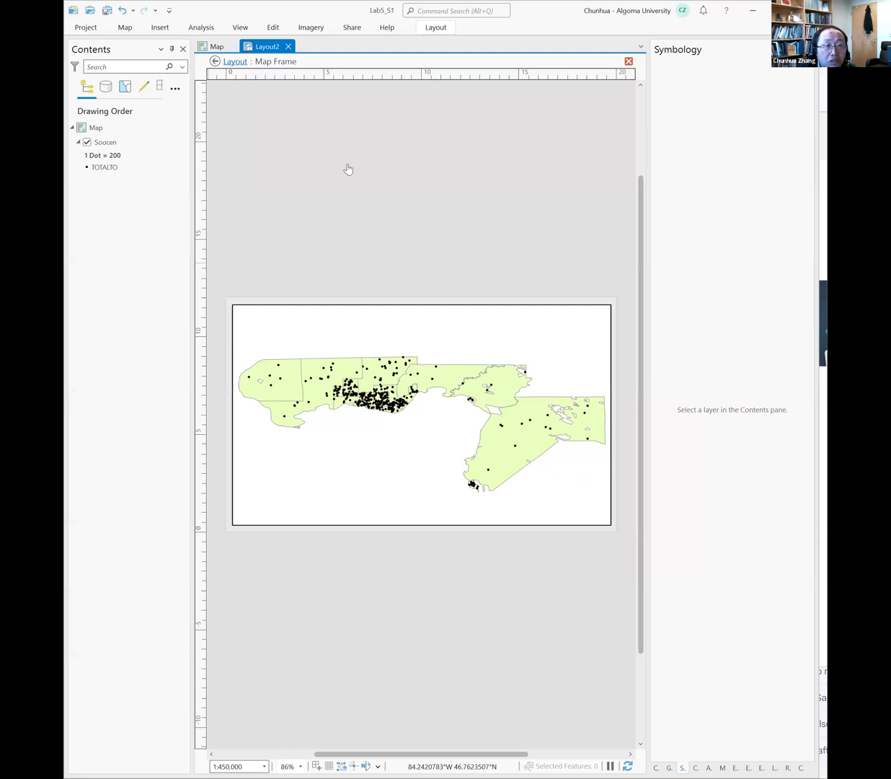
left_click(236, 64)
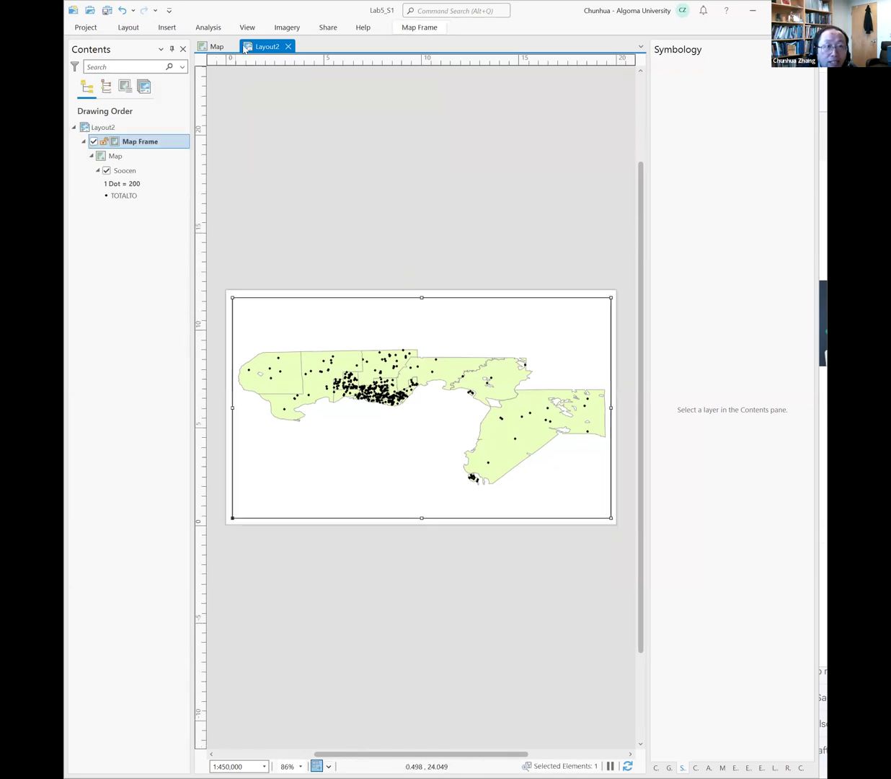
Insert a legend for the Soocen layer in the empty area below the western census tracts.
left_click(161, 28)
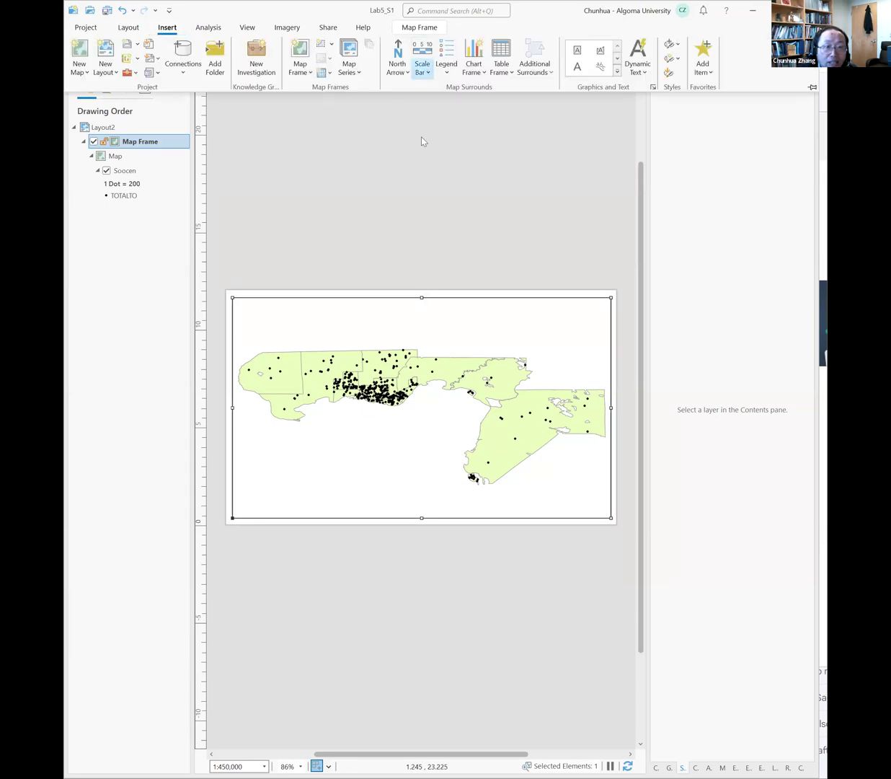
left_click(446, 65)
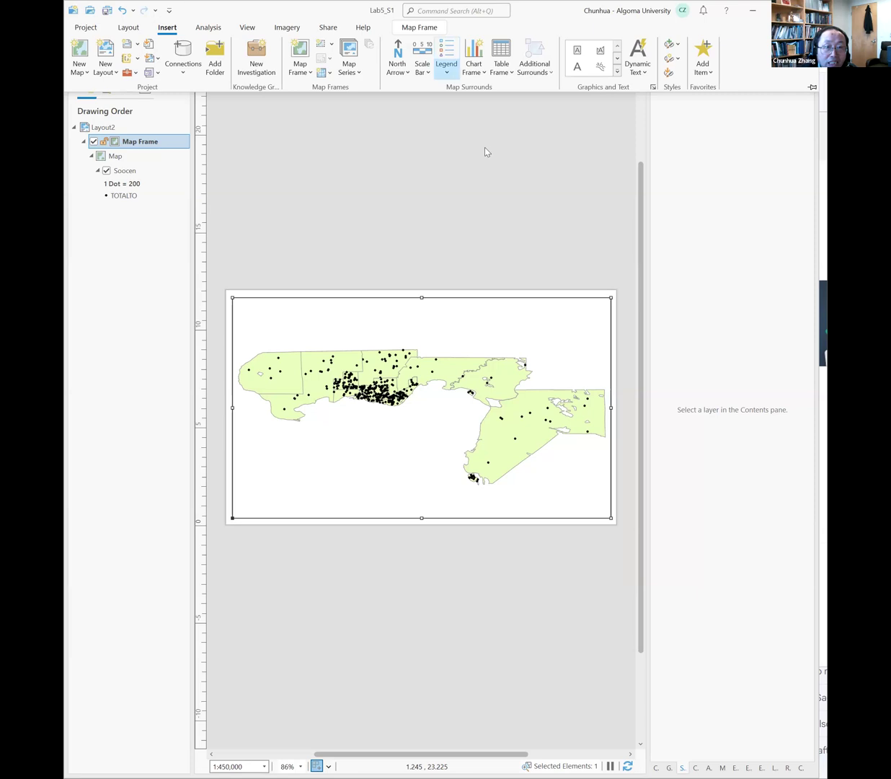
left_click(399, 323)
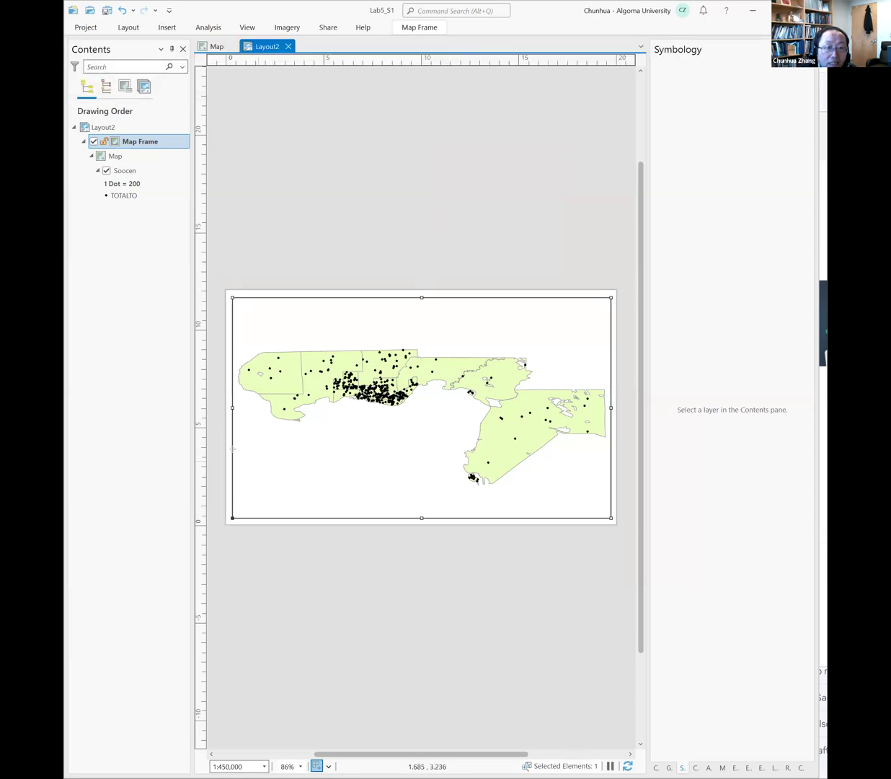
left_click(264, 446)
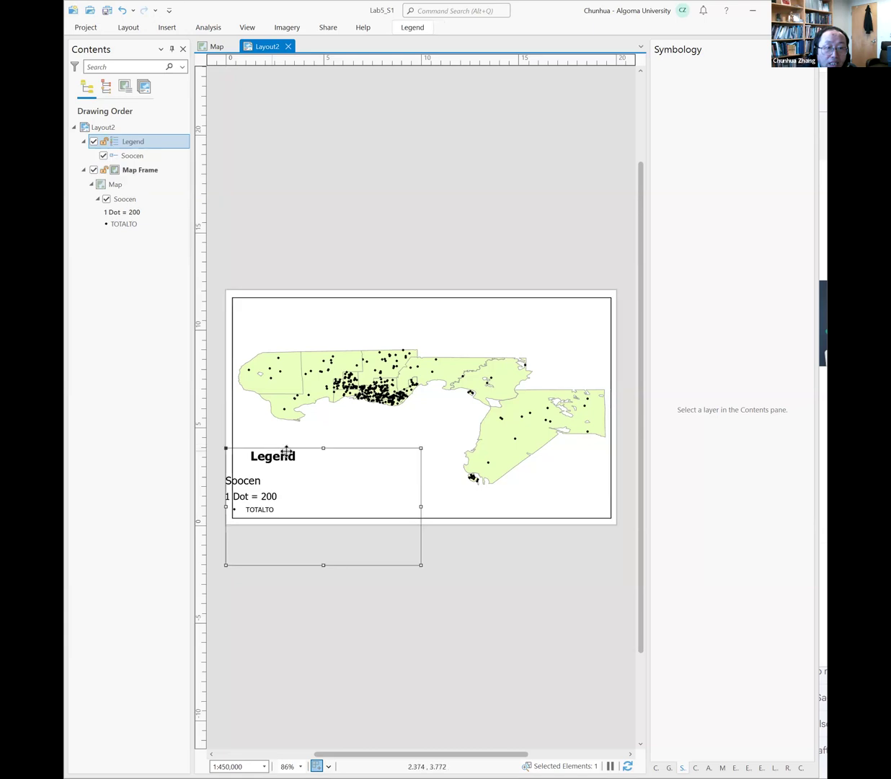
Move the legend inside the map frame below the western tracts and shrink its box to fit closely around its content.
mouse_move(360, 430)
left_mouse_down()
mouse_move(377, 412)
mouse_move(354, 417)
left_mouse_up()
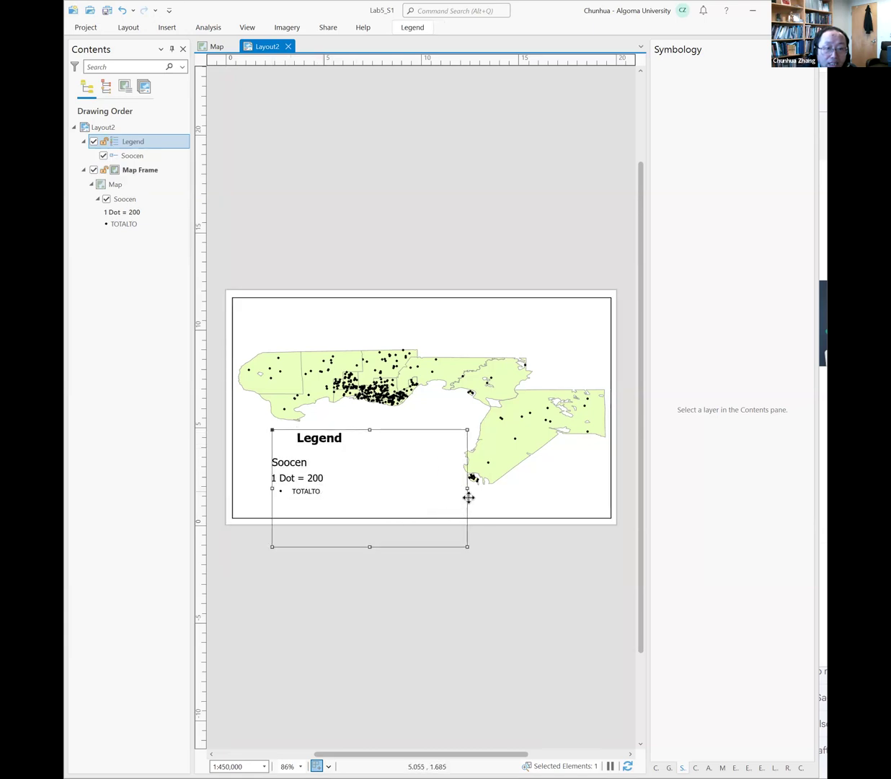
left_click_drag(467, 488, 378, 489)
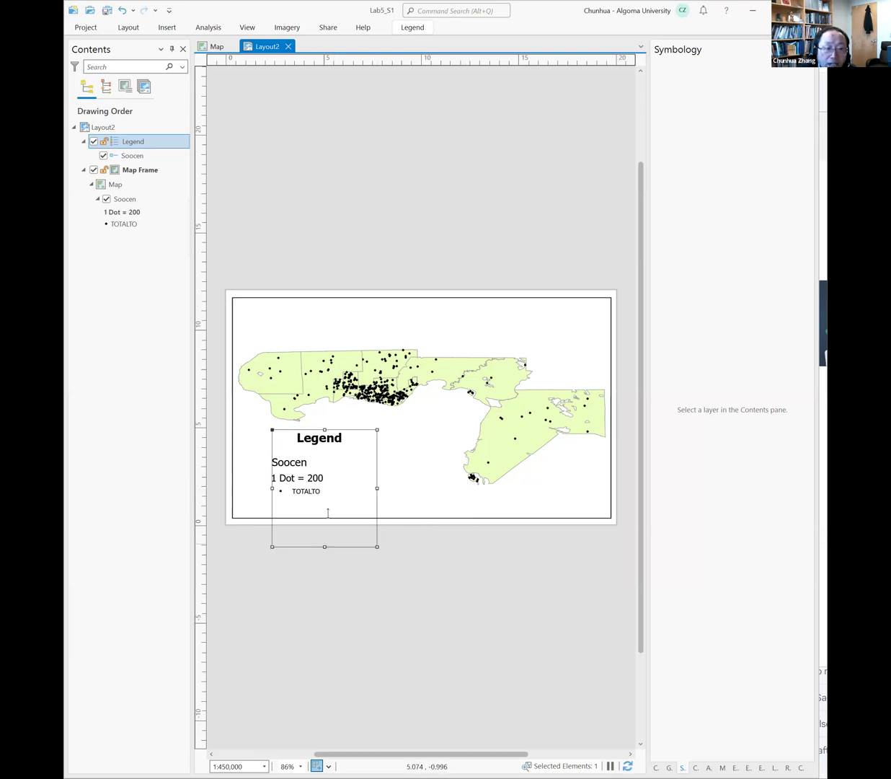
left_click_drag(325, 546, 322, 499)
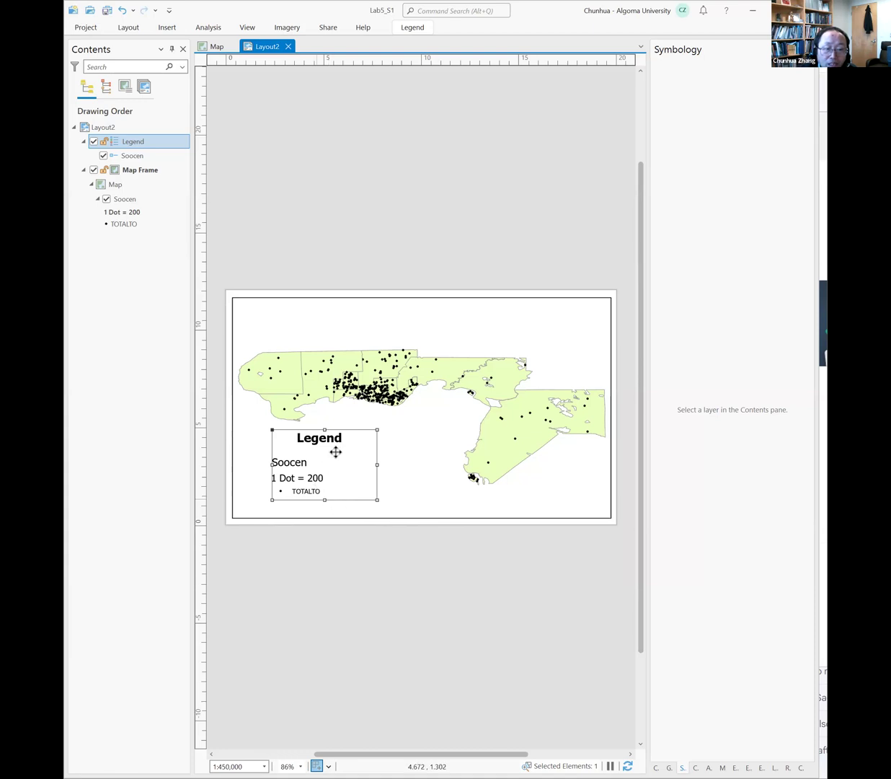